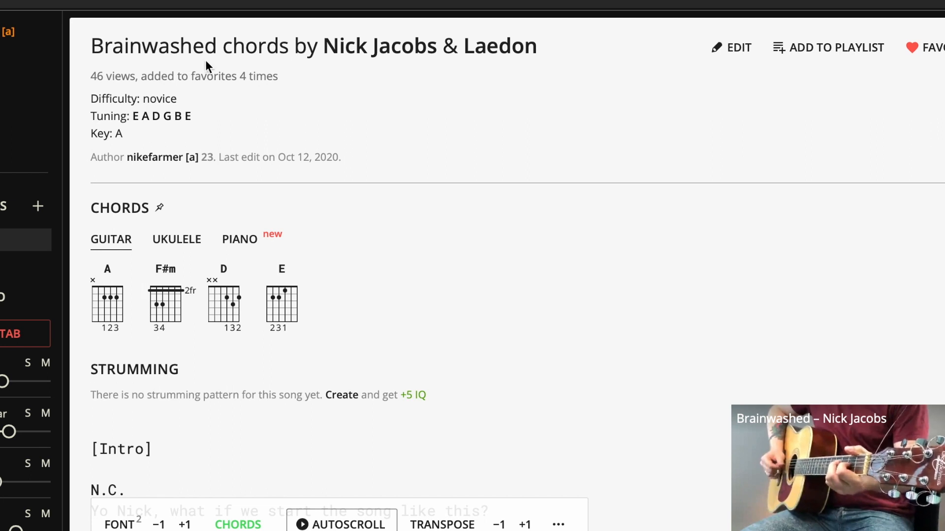
{"action": "scroll", "coordinate": [275, 71], "scroll_direction": "down", "scroll_amount": 1}
{"action": "scroll", "coordinate": [276, 72], "scroll_direction": "up", "scroll_amount": 1}
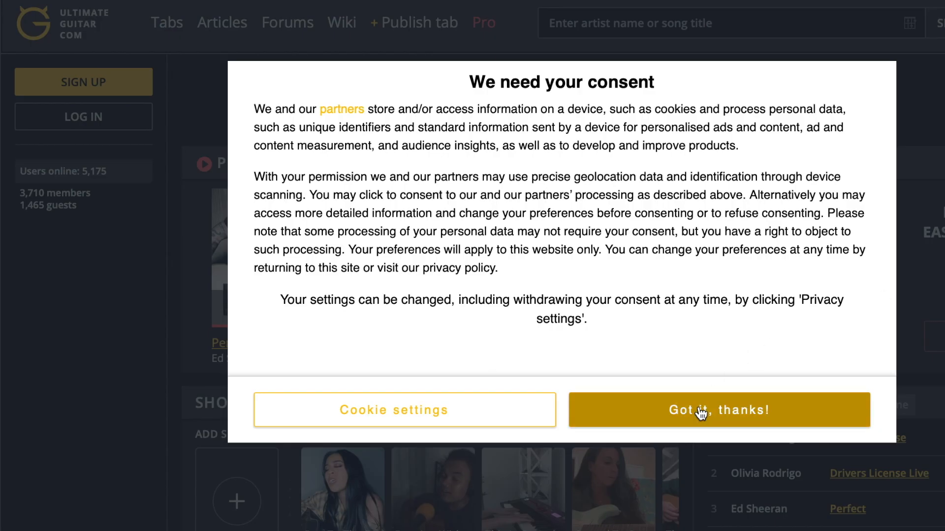
Step: Accept the cookie consent notice and sign up for an account with Google
{"action": "left_click", "coordinate": [702, 411]}
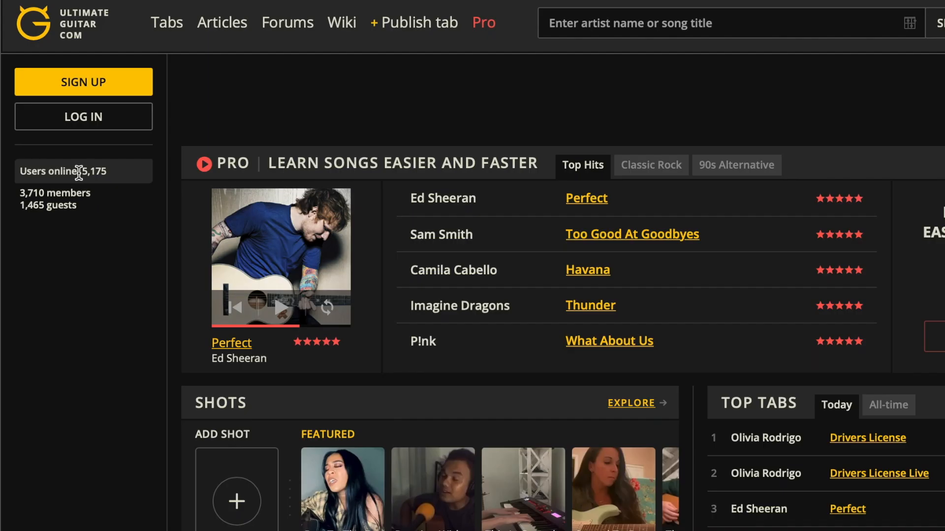
{"action": "left_click", "coordinate": [84, 81]}
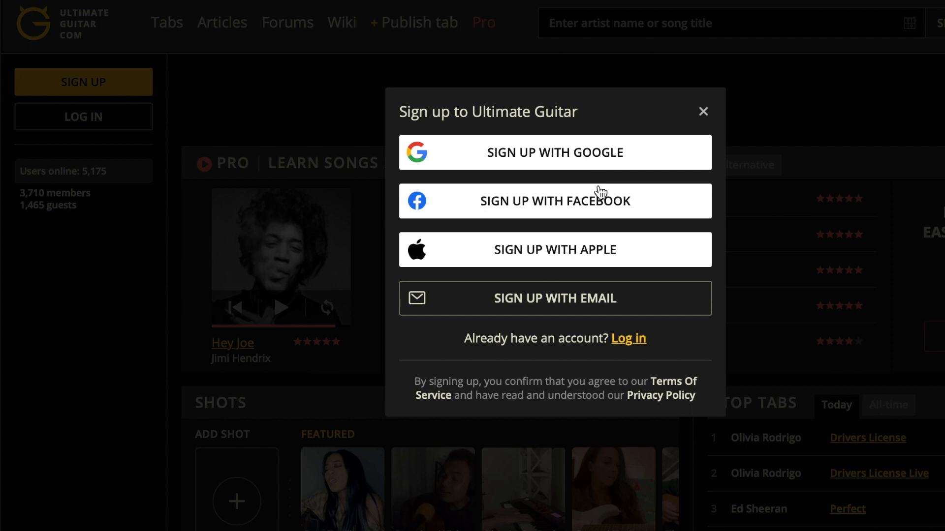
{"action": "left_click", "coordinate": [617, 158]}
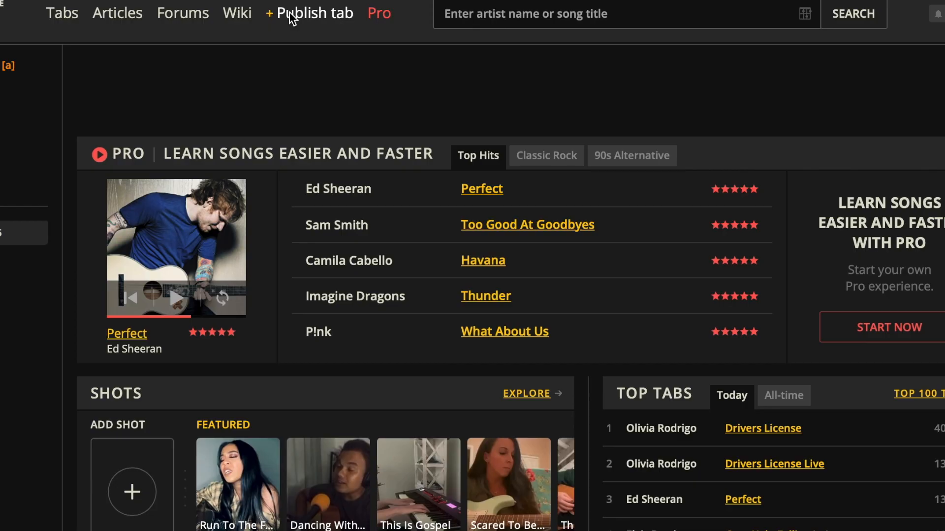
Step: Start publishing a new tab and enter the main artist's full name with the song title "Brainwashed"
{"action": "left_click", "coordinate": [289, 15]}
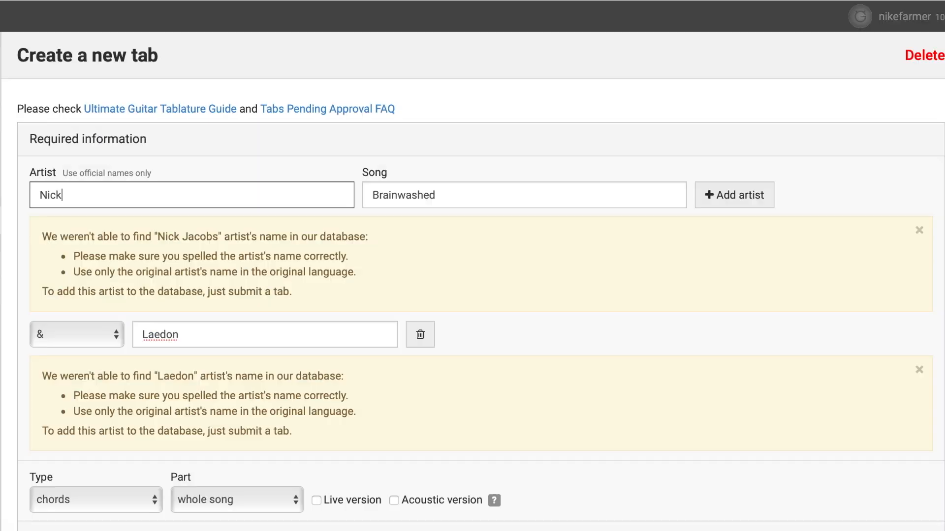
{"action": "type", "text": "Jacobs"}
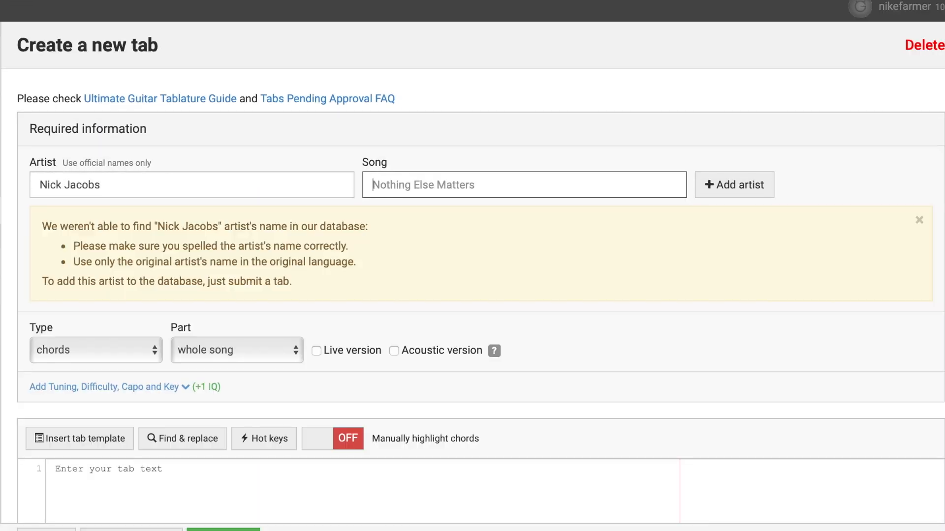
{"action": "type", "text": "Brainwashe"}
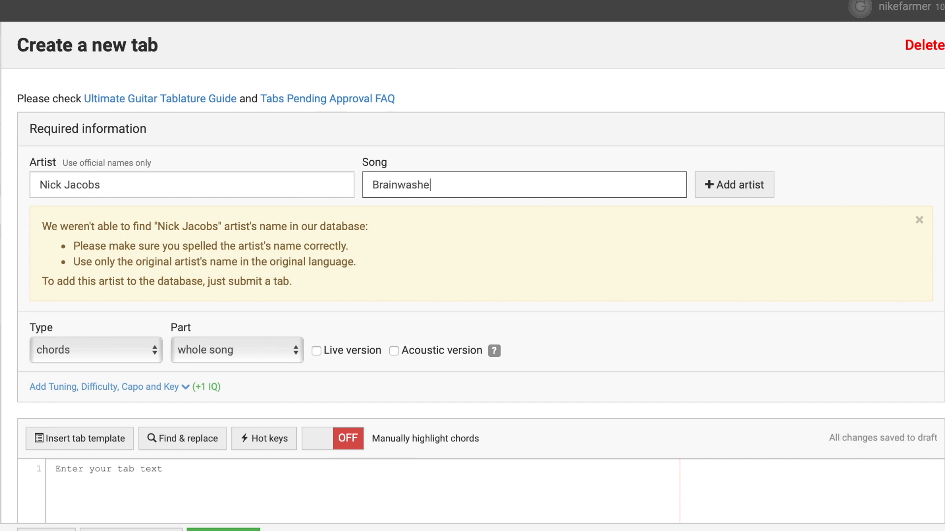
{"action": "type", "text": "d"}
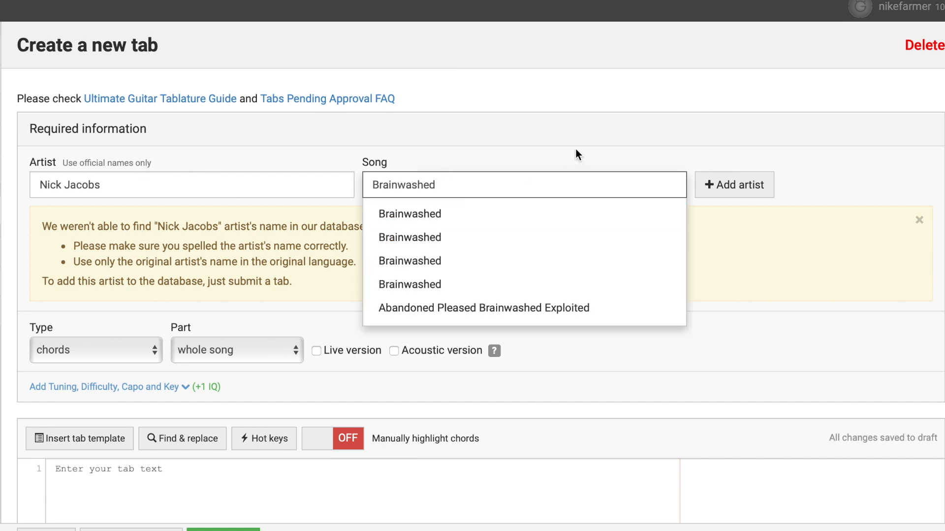
Step: Add a second artist named Laedon, joined to the first artist with "&"
{"action": "left_click", "coordinate": [735, 184]}
{"action": "left_click", "coordinate": [97, 328]}
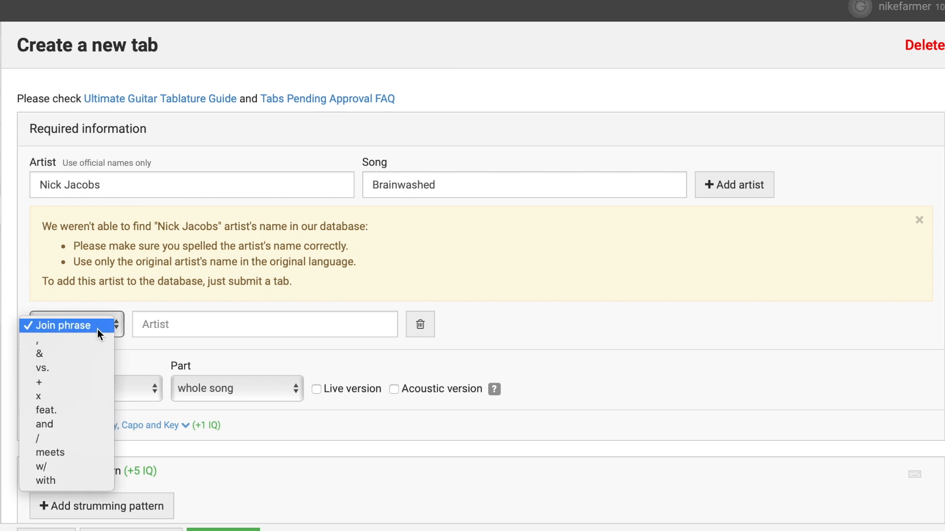
{"action": "left_click", "coordinate": [81, 354]}
{"action": "left_click", "coordinate": [181, 323]}
{"action": "type", "text": "Laedon"}
Step: Set the tab's tuning to Standard, difficulty to novice, capo to No capo and key to A
{"action": "scroll", "coordinate": [597, 306], "scroll_direction": "down", "scroll_amount": 6}
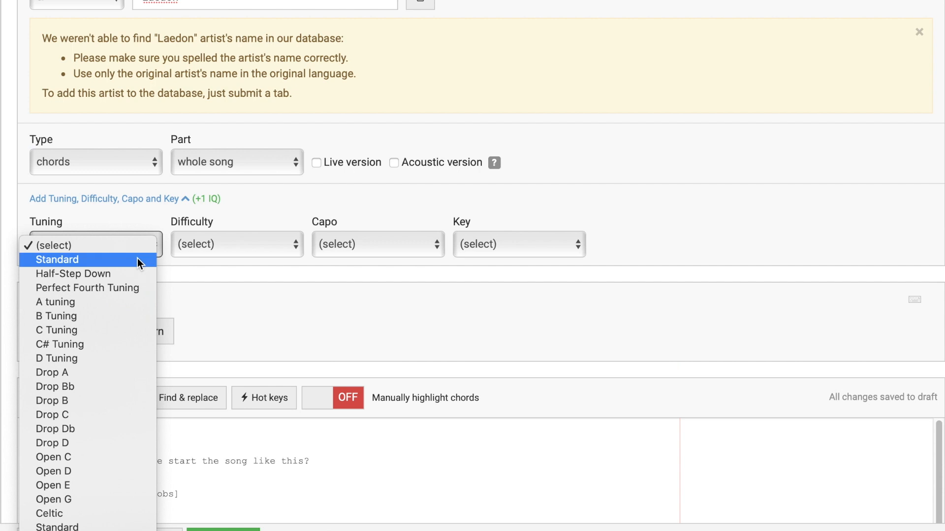
{"action": "left_click", "coordinate": [138, 258]}
{"action": "left_click", "coordinate": [240, 247]}
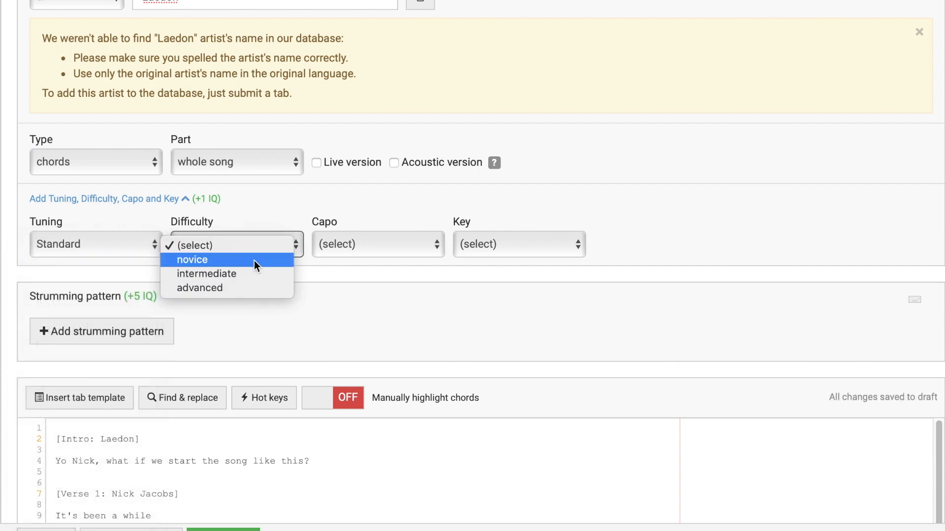
{"action": "left_click", "coordinate": [256, 263]}
{"action": "key", "text": "a"}
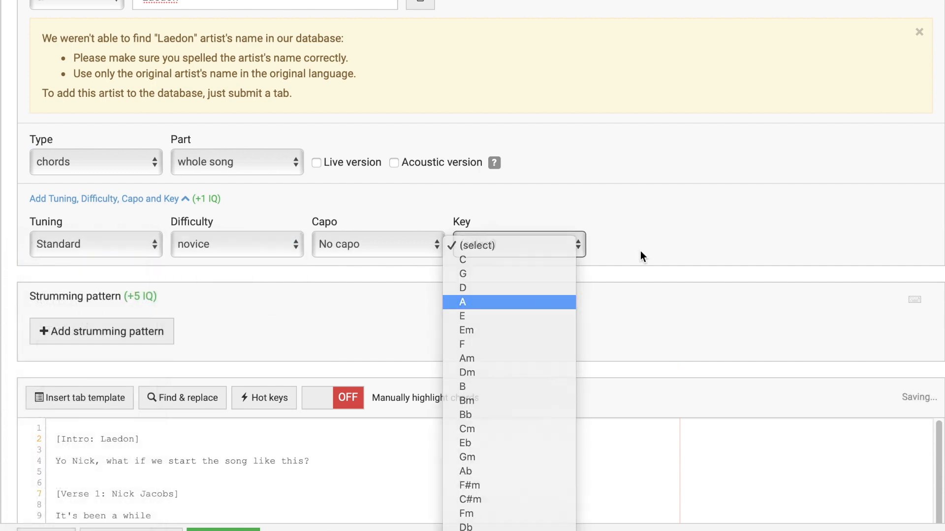
{"action": "key", "text": "Return"}
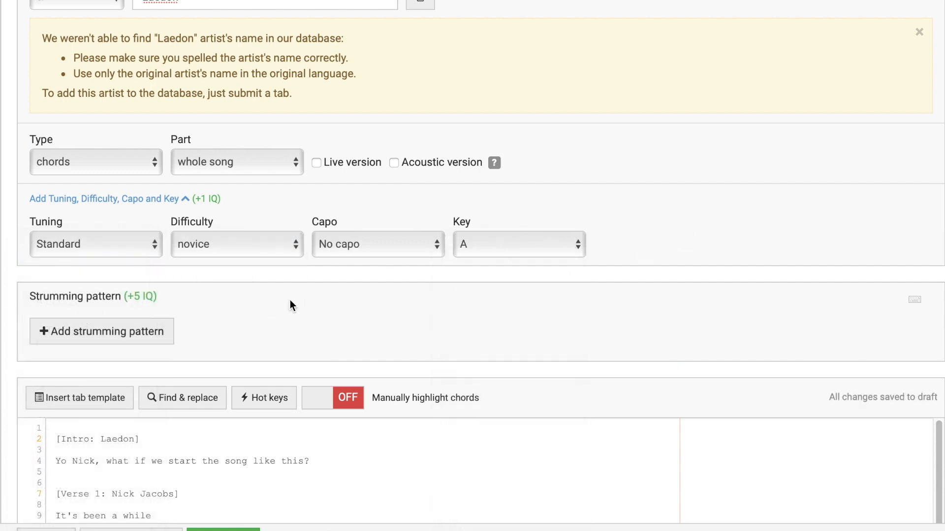
Step: Insert the chord line "A F#m D A" above the lyric "Well I don't mind" in the first verse
{"action": "scroll", "coordinate": [290, 301], "scroll_direction": "down", "scroll_amount": 4}
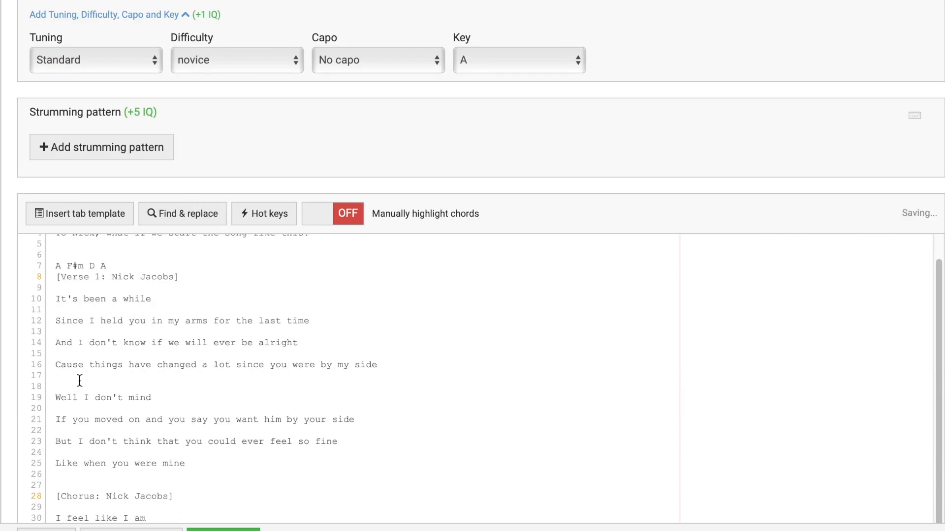
{"action": "left_click", "coordinate": [80, 382]}
{"action": "key", "text": "Return"}
{"action": "type", "text": "A F#m D A"}
Step: In the first chorus, put the chords "D F#m" above the first "Brainwashed" and "A" above the "My heart's been through" line
{"action": "scroll", "coordinate": [123, 320], "scroll_direction": "down", "scroll_amount": 3}
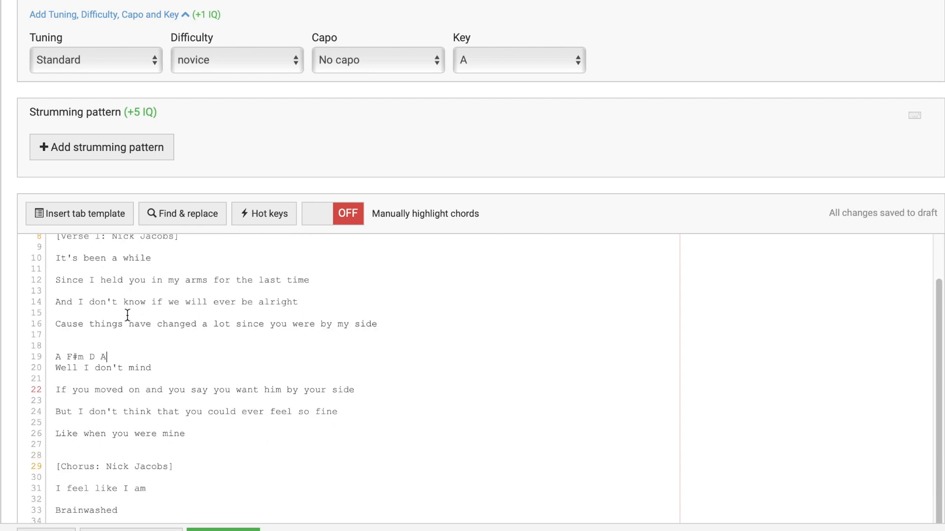
{"action": "scroll", "coordinate": [123, 320], "scroll_direction": "down", "scroll_amount": 3}
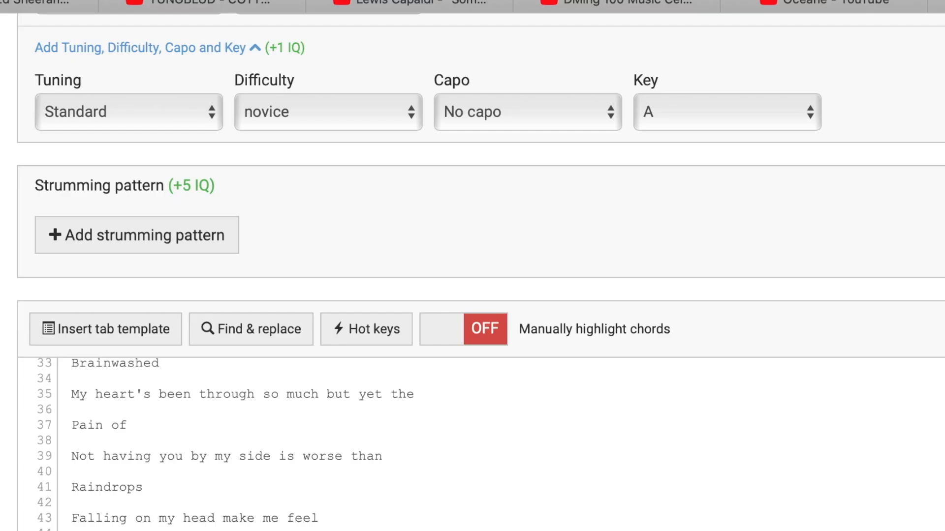
{"action": "scroll", "coordinate": [276, 443], "scroll_direction": "down", "scroll_amount": 5}
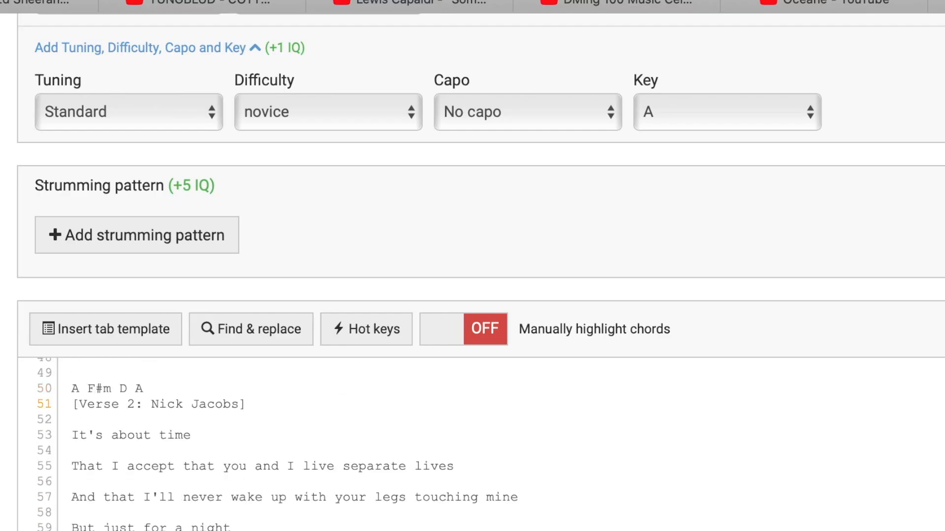
{"action": "scroll", "coordinate": [246, 443], "scroll_direction": "up", "scroll_amount": 10}
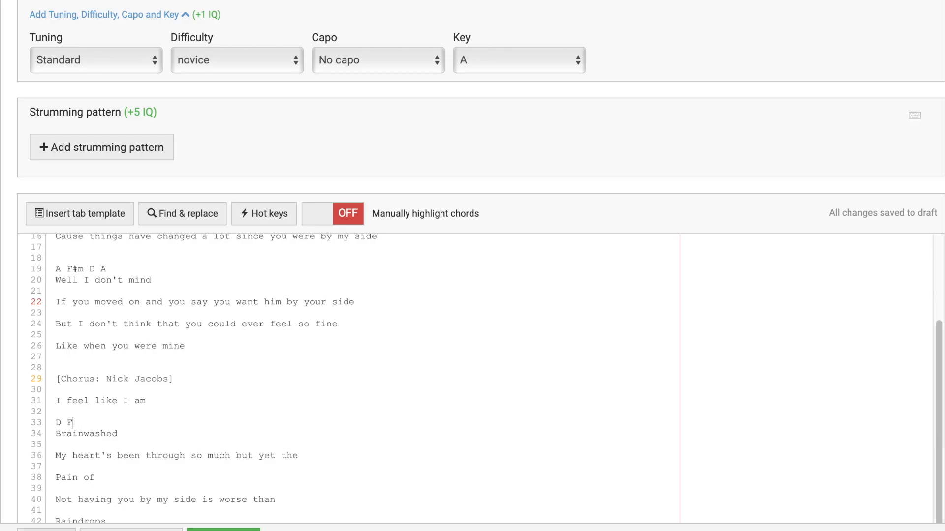
{"action": "type", "text": "#m"}
{"action": "left_click", "coordinate": [183, 432]}
{"action": "key", "text": "Return"}
{"action": "key", "text": "Return"}
{"action": "key", "text": "BackSpace"}
{"action": "type", "text": "A"}
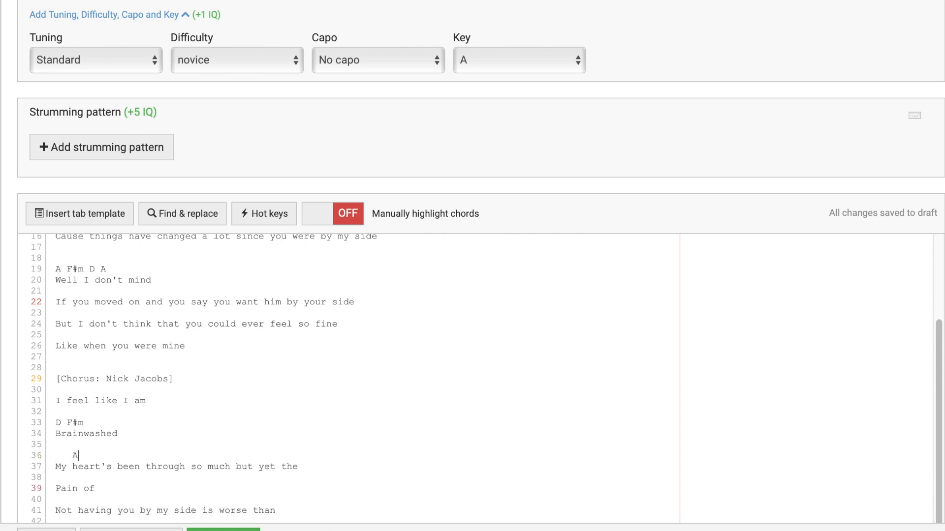
Step: In the first chorus, insert the chords "D F#m" above "Pain of" and "A" above the "Not having you by my side" line
{"action": "key", "text": "Down"}
{"action": "key", "text": "Down"}
{"action": "key", "text": "Return"}
{"action": "type", "text": "D F#m"}
{"action": "scroll", "coordinate": [183, 433], "scroll_direction": "down", "scroll_amount": 3}
{"action": "key", "text": "Down"}
{"action": "key", "text": "Down"}
{"action": "key", "text": "Return"}
{"action": "type", "text": "A"}
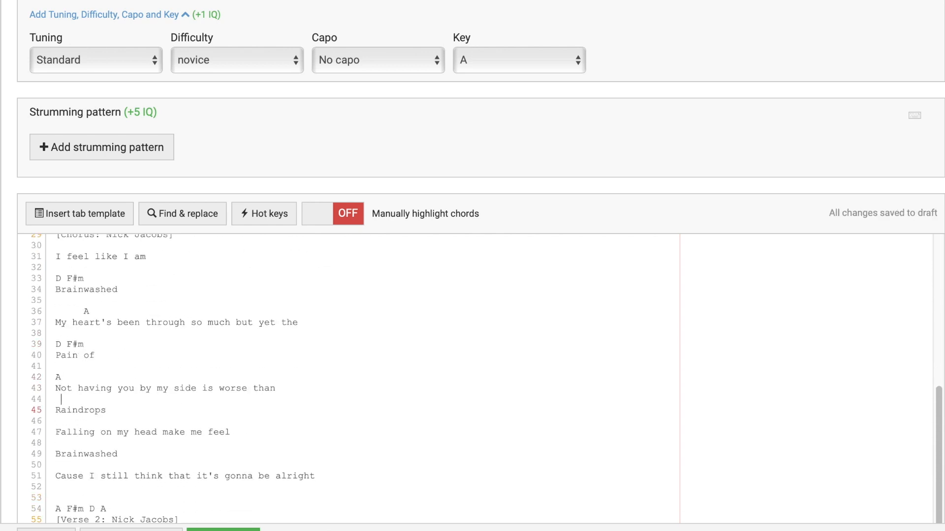
Step: In the first chorus, insert the chords "D F#m" above "Raindrops" and "A" above the "Falling on my head" line
{"action": "key", "text": "Return"}
{"action": "type", "text": "D F#m"}
{"action": "key", "text": "Down"}
{"action": "key", "text": "Down"}
{"action": "key", "text": "Return"}
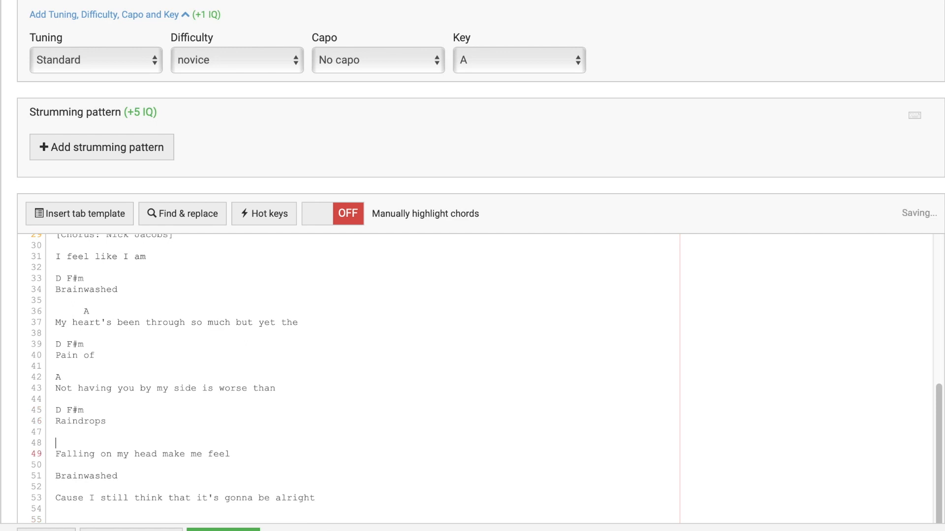
{"action": "type", "text": "A"}
Step: Insert the chords "D F#m" above the first chorus's last "Brainwashed" and "E" above its closing "Cause I still think" line
{"action": "key", "text": "Down"}
{"action": "key", "text": "Down"}
{"action": "key", "text": "Return"}
{"action": "scroll", "coordinate": [475, 379], "scroll_direction": "down", "scroll_amount": 2}
{"action": "key", "text": "XF86AudioMute"}
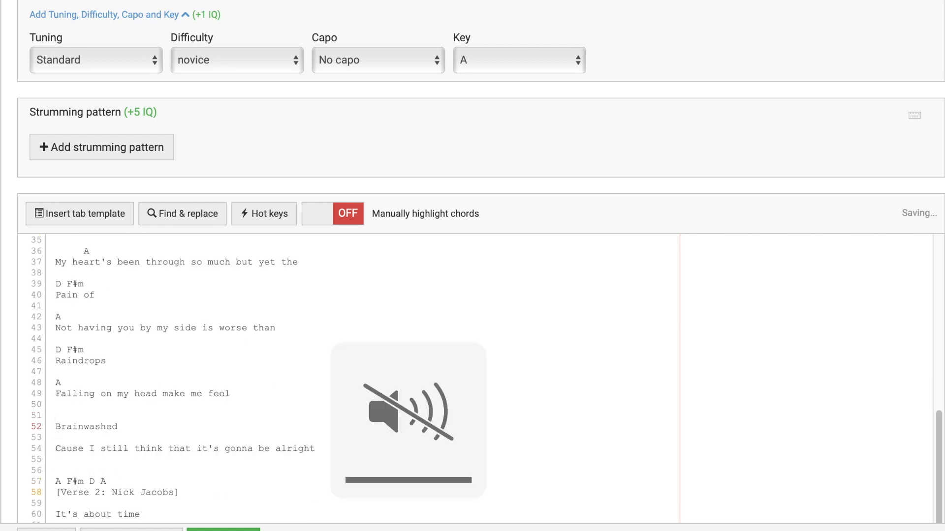
{"action": "type", "text": "D F#m"}
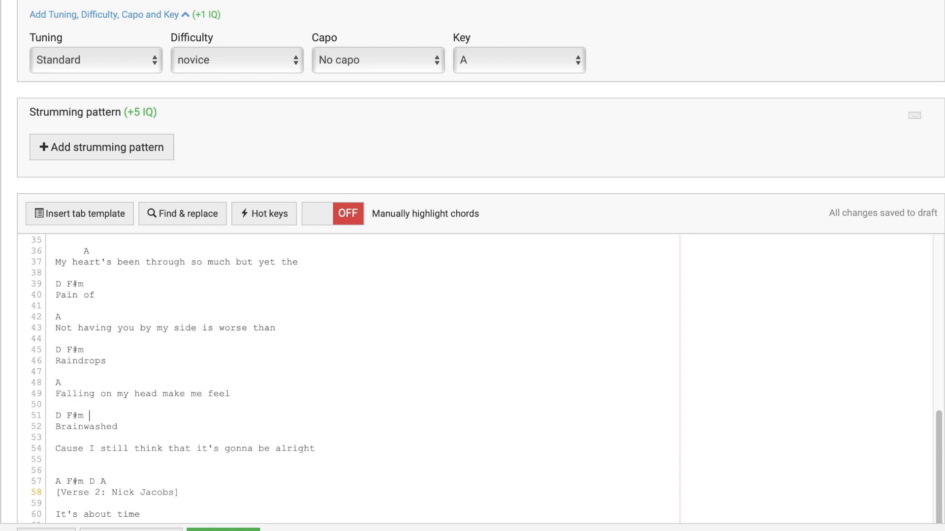
{"action": "key", "text": "Return"}
{"action": "type", "text": "E"}
Step: In the second chorus, insert the chords "D F#m" above the first "Brainwashed" and "A" above the "It hurts so much" line
{"action": "scroll", "coordinate": [190, 327], "scroll_direction": "down", "scroll_amount": 3}
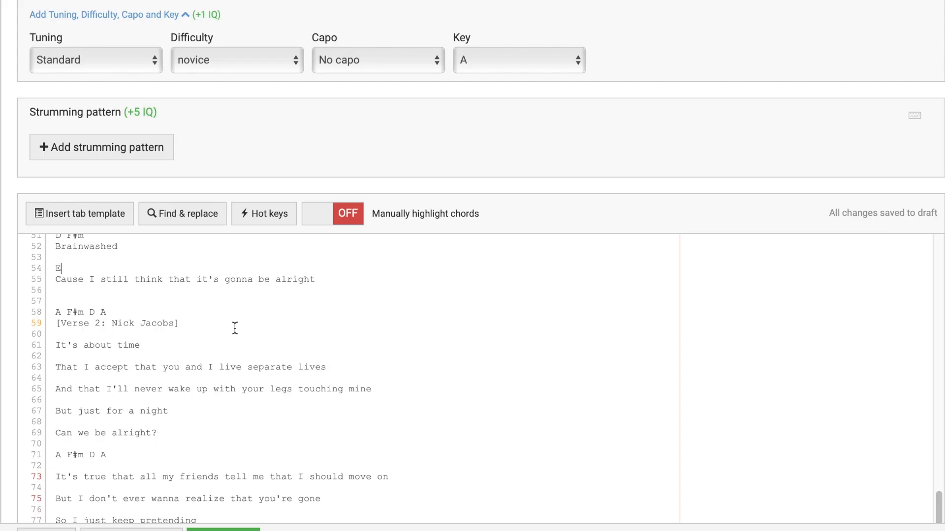
{"action": "scroll", "coordinate": [235, 329], "scroll_direction": "down", "scroll_amount": 4}
{"action": "scroll", "coordinate": [235, 328], "scroll_direction": "down", "scroll_amount": 2}
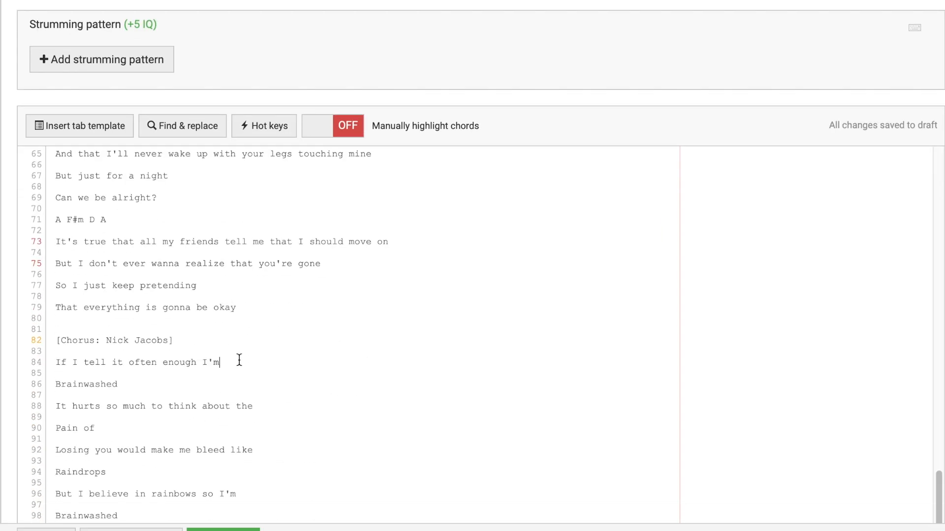
{"action": "key", "text": "Return"}
{"action": "key", "text": "Return"}
{"action": "key", "text": "BackSpace"}
{"action": "type", "text": "D F#m"}
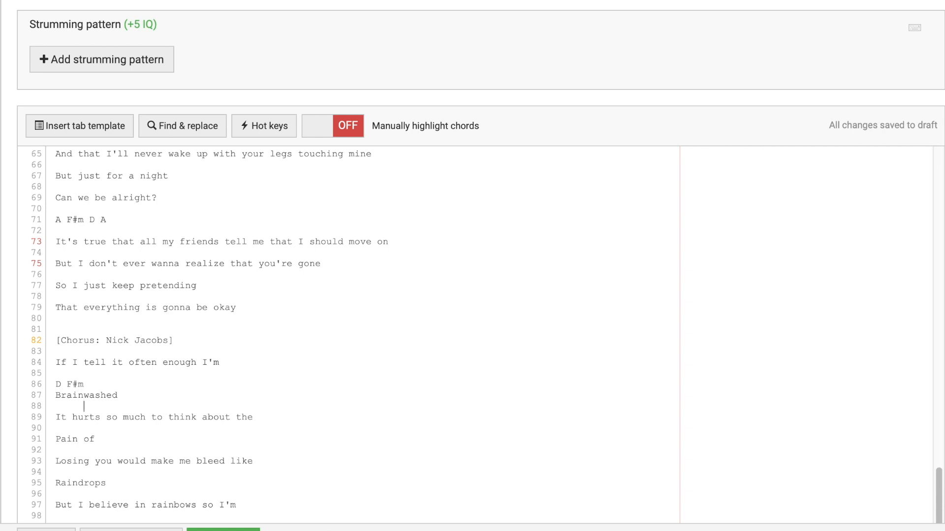
{"action": "left_click", "coordinate": [84, 407]}
{"action": "key", "text": "Return"}
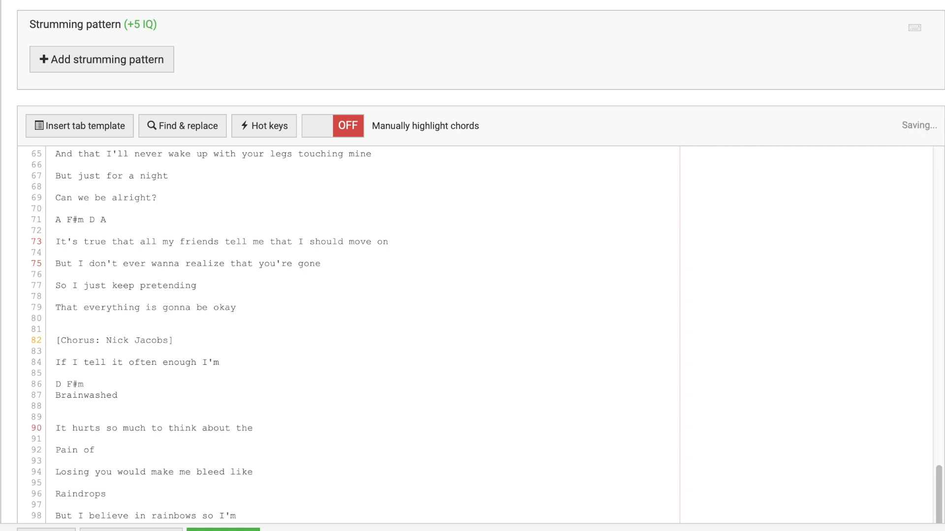
{"action": "type", "text": "A"}
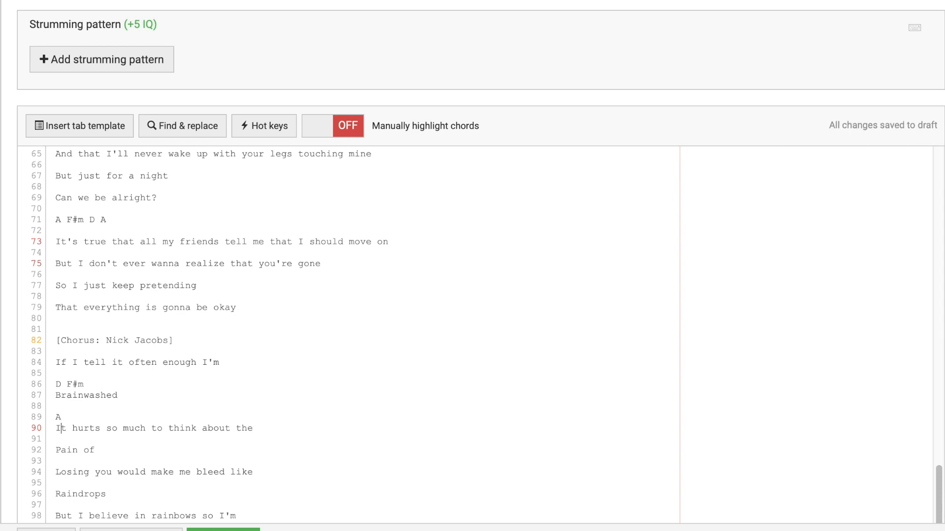
Step: In the second chorus, insert the chords "D F#m" above "Pain of" and "A" above the "Losing you would make me bleed" line
{"action": "left_click", "coordinate": [61, 439]}
{"action": "key", "text": "Return"}
{"action": "type", "text": "D "}
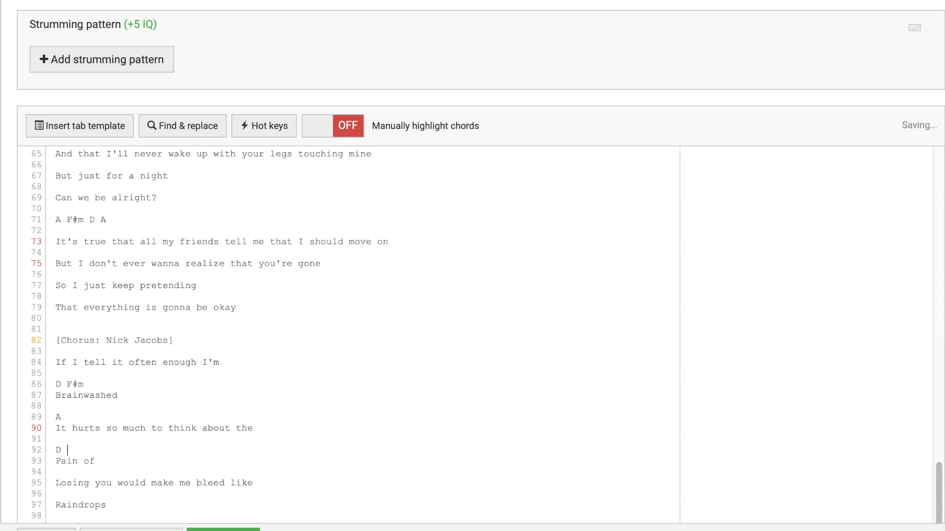
{"action": "type", "text": "F#m"}
{"action": "key", "text": "Down"}
{"action": "key", "text": "Down"}
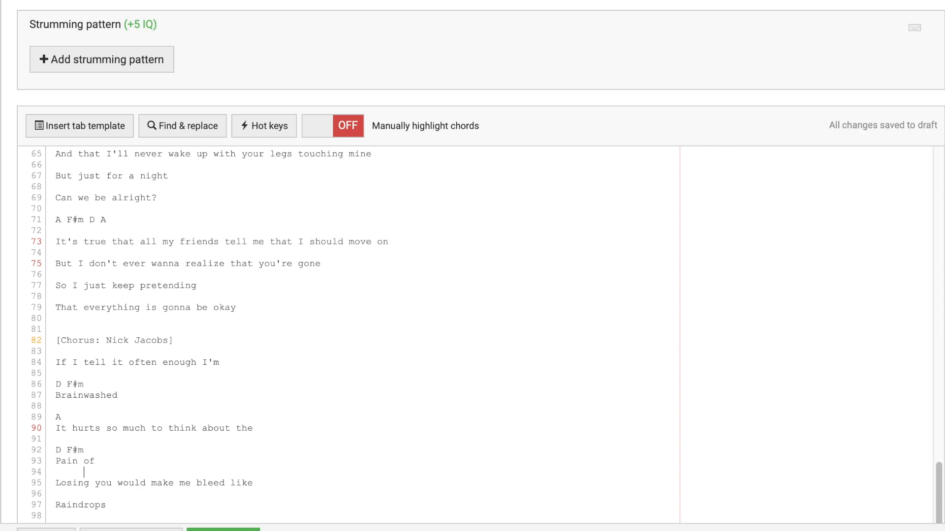
{"action": "key", "text": "Return"}
{"action": "type", "text": "A"}
Step: In the second chorus, insert the chords "D F#m" above "Raindrops" and "A" above the "But I believe in rainbows" line
{"action": "key", "text": "Down"}
{"action": "key", "text": "Down"}
{"action": "key", "text": "Return"}
{"action": "scroll", "coordinate": [344, 335], "scroll_direction": "down", "scroll_amount": 1}
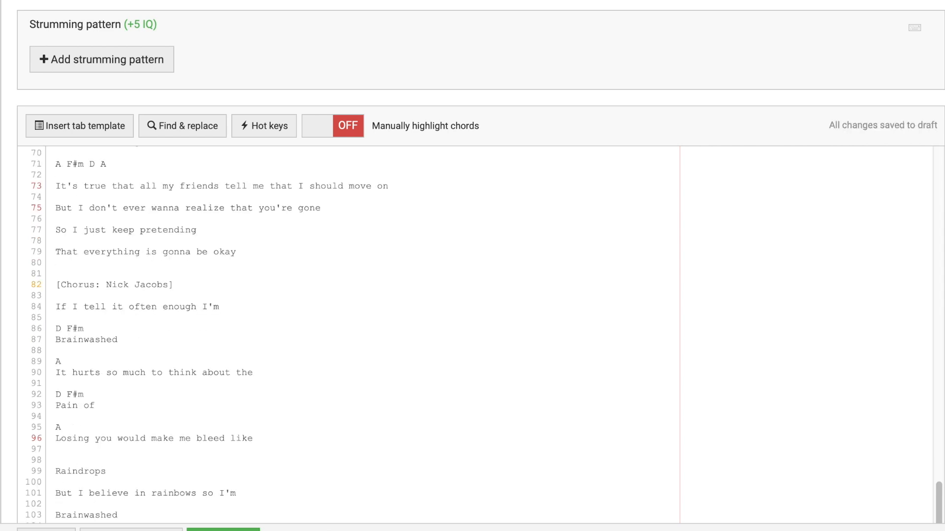
{"action": "type", "text": "D F#m"}
{"action": "scroll", "coordinate": [345, 296], "scroll_direction": "down", "scroll_amount": 3}
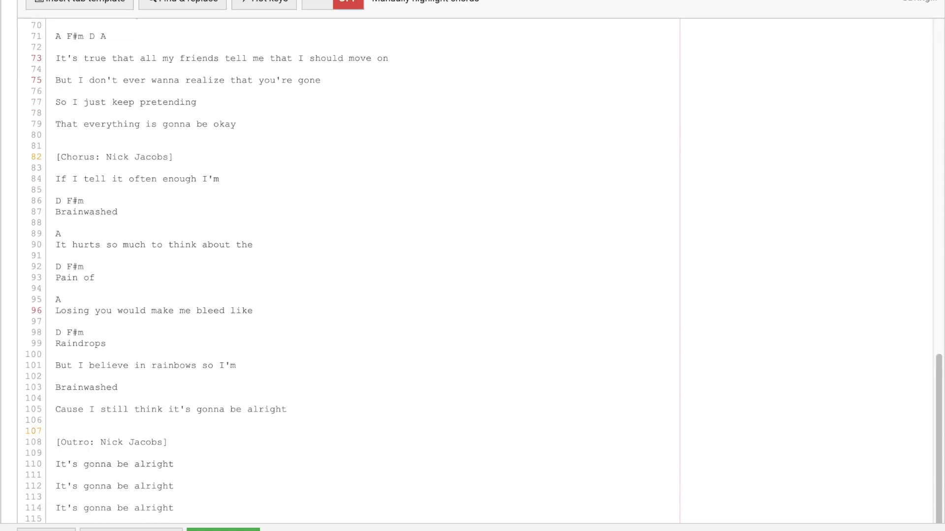
{"action": "key", "text": "Down"}
{"action": "key", "text": "Return"}
{"action": "type", "text": "A"}
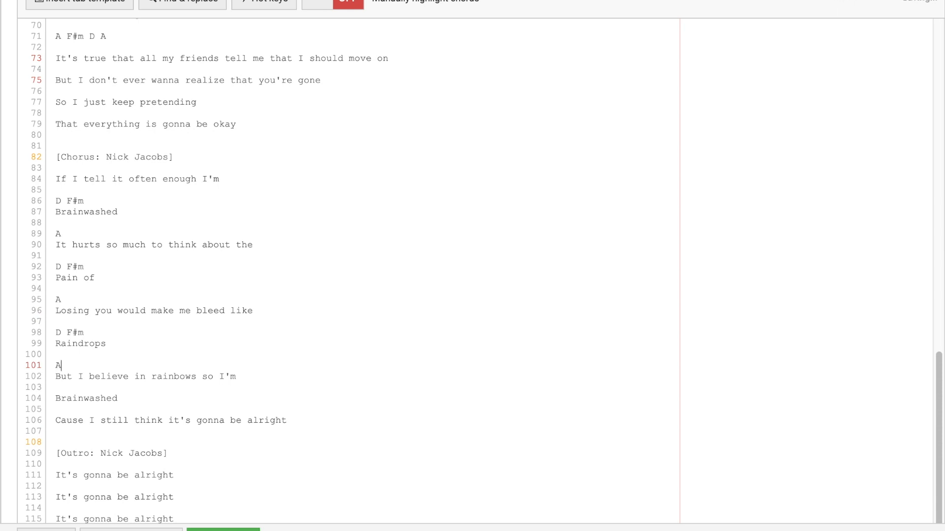
{"action": "key", "text": "Return"}
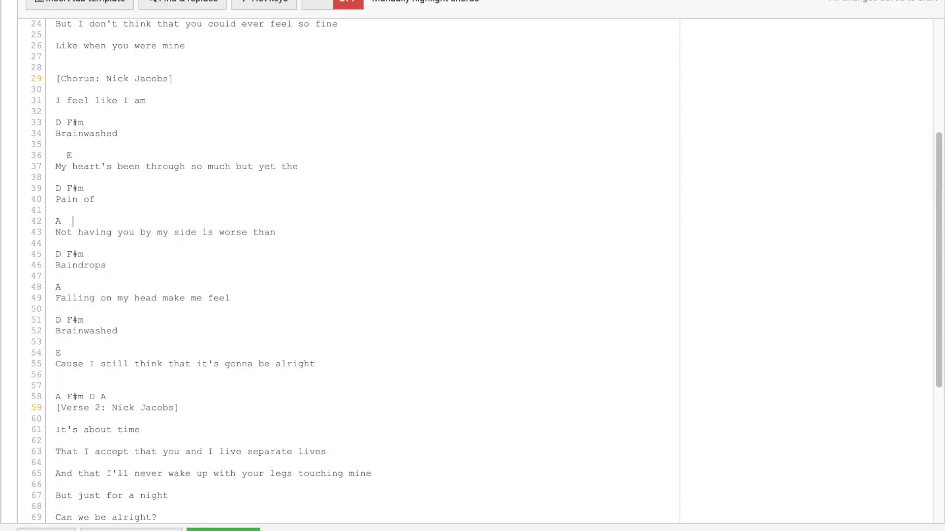
Step: Change the chord above the first chorus's "Not having you by my side" line to E
{"action": "key", "text": "BackSpace"}
{"action": "type", "text": "E"}
{"action": "key", "text": "Down"}
Step: Replace the chord above the "Falling on my head make me feel" line with E at the start and F#m above "feel"
{"action": "key", "text": "BackSpace"}
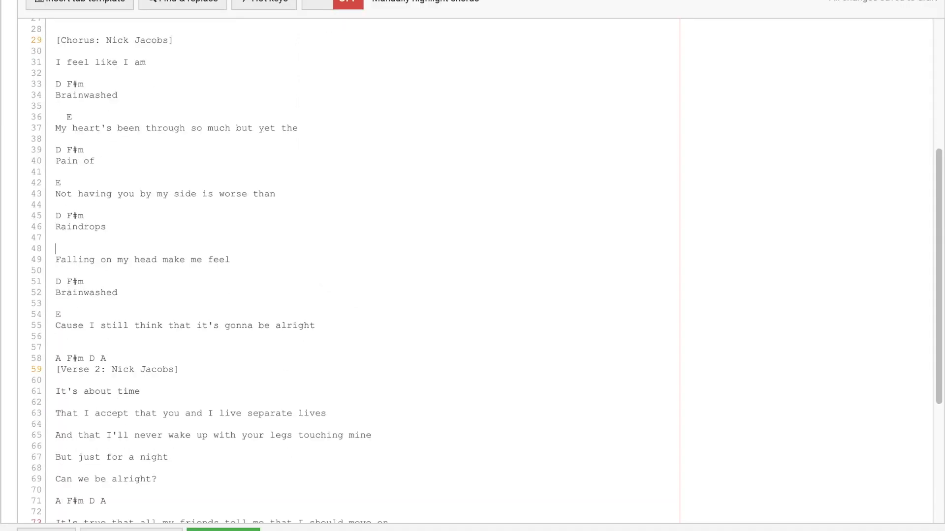
{"action": "type", "text": "E"}
{"action": "type", "text": "                          F"}
{"action": "type", "text": "#,"}
{"action": "key", "text": "BackSpace"}
{"action": "type", "text": "m"}
Step: Remove the F#m above the first chorus's last "Brainwashed", leaving only D
{"action": "left_click", "coordinate": [104, 282]}
{"action": "key", "text": "BackSpace"}
{"action": "key", "text": "BackSpace"}
{"action": "key", "text": "BackSpace"}
Step: Insert the chord "D" above the second chorus's closing "Cause I still think" line
{"action": "scroll", "coordinate": [277, 306], "scroll_direction": "down", "scroll_amount": 7}
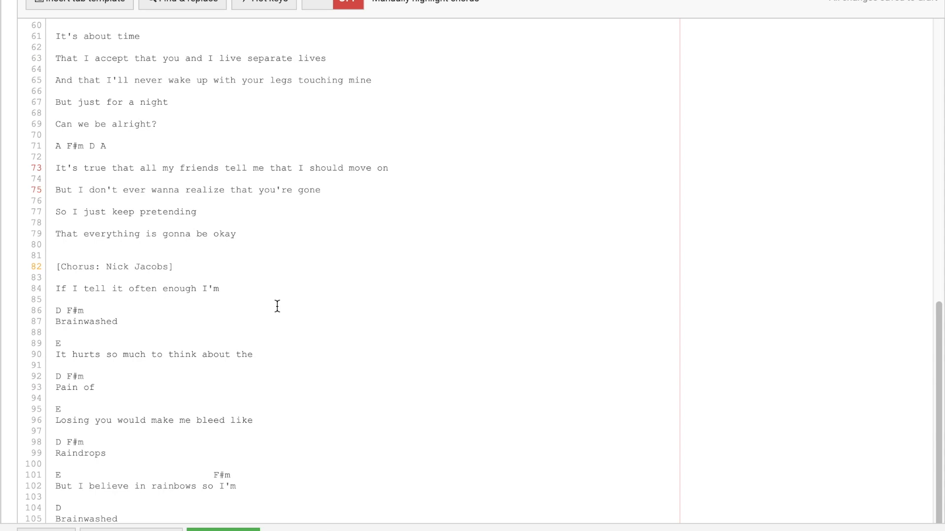
{"action": "scroll", "coordinate": [277, 306], "scroll_direction": "up", "scroll_amount": 3}
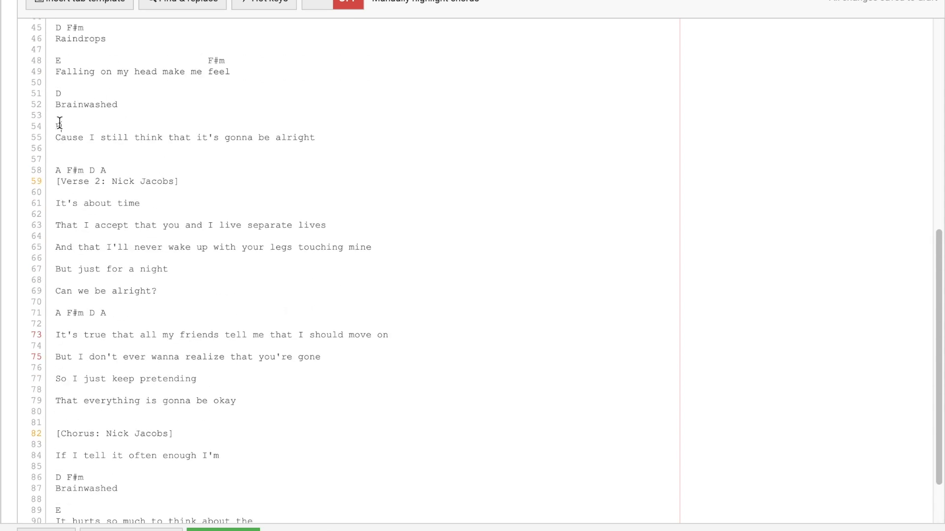
{"action": "scroll", "coordinate": [59, 124], "scroll_direction": "down", "scroll_amount": 6}
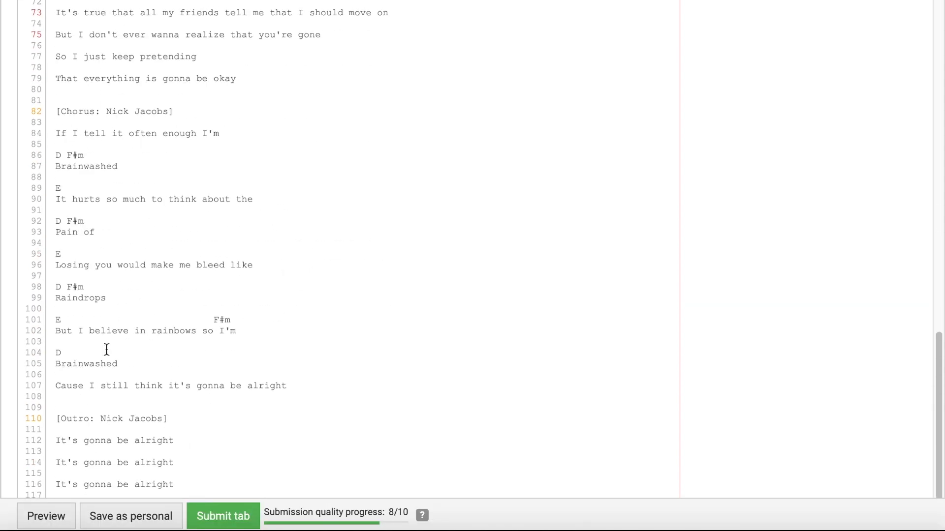
{"action": "left_click", "coordinate": [86, 368]}
{"action": "key", "text": "Return"}
{"action": "type", "text": "D"}
{"action": "key", "text": "BackSpace"}
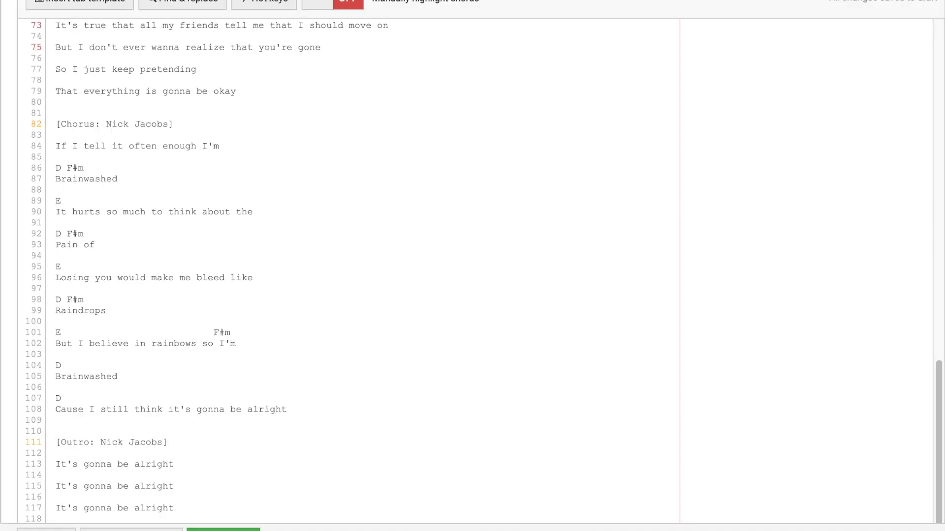
Step: Add a blank line below the outro heading and insert "(mute)" after the D above the second chorus's closing line
{"action": "left_click", "coordinate": [290, 443]}
{"action": "key", "text": "Return"}
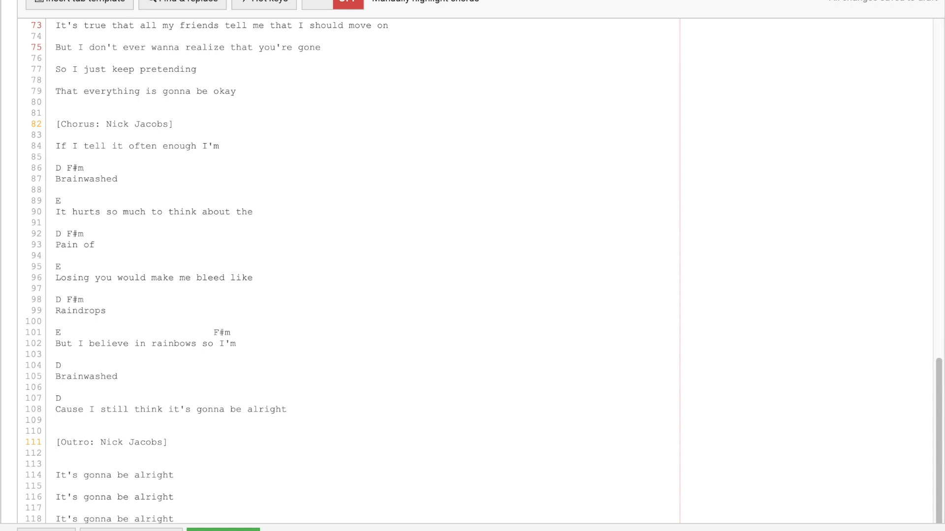
{"action": "scroll", "coordinate": [249, 453], "scroll_direction": "down", "scroll_amount": 1}
{"action": "left_click", "coordinate": [85, 390]}
{"action": "type", "text": "(mute)"}
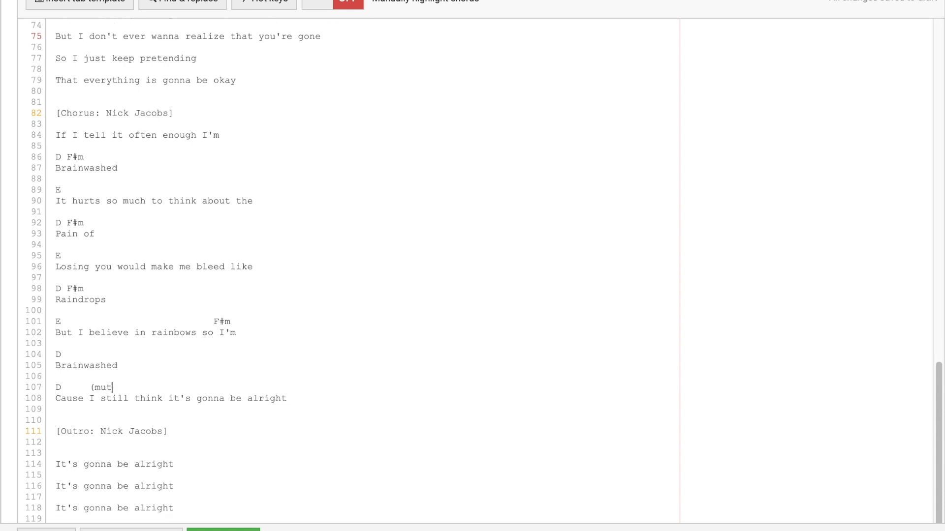
Step: Insert the chords "A A" above the outro's fourth "It's gonna be alright" and start the fifth one's chord line with "A"
{"action": "scroll", "coordinate": [62, 193], "scroll_direction": "down", "scroll_amount": 5}
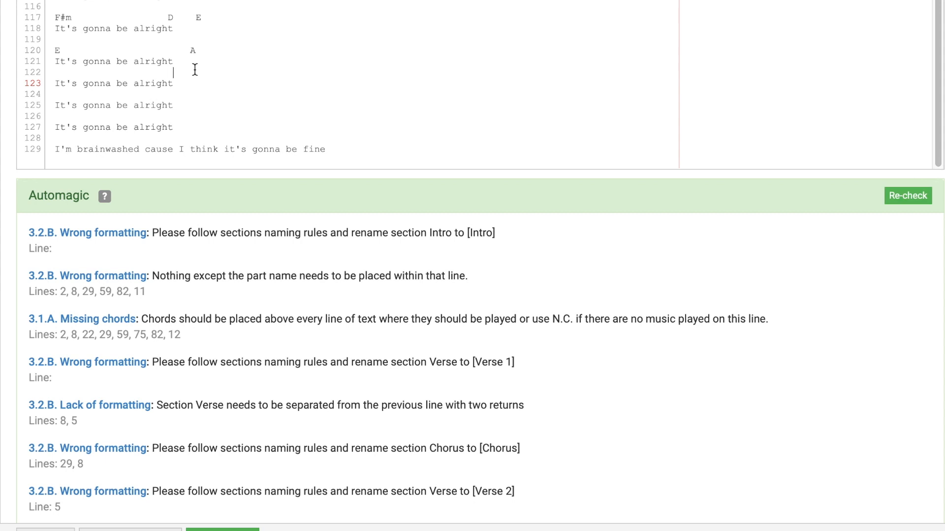
{"action": "key", "text": "Return"}
{"action": "type", "text": "A                   F#m"}
{"action": "left_click", "coordinate": [205, 103]}
{"action": "key", "text": "Return"}
{"action": "type", "text": "F#m"}
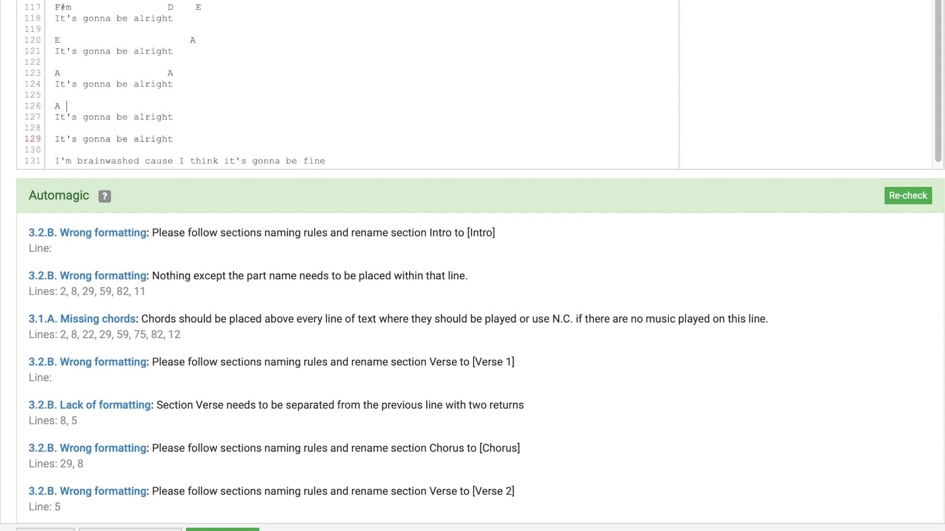
Step: End the fifth outro chord line with "F#m", and insert "F#m D" above the sixth lyric and "E" above the "I'm brainwashed" line
{"action": "type", "text": "f"}
{"action": "key", "text": "BackSpace"}
{"action": "type", "text": "F#"}
{"action": "type", "text": "D"}
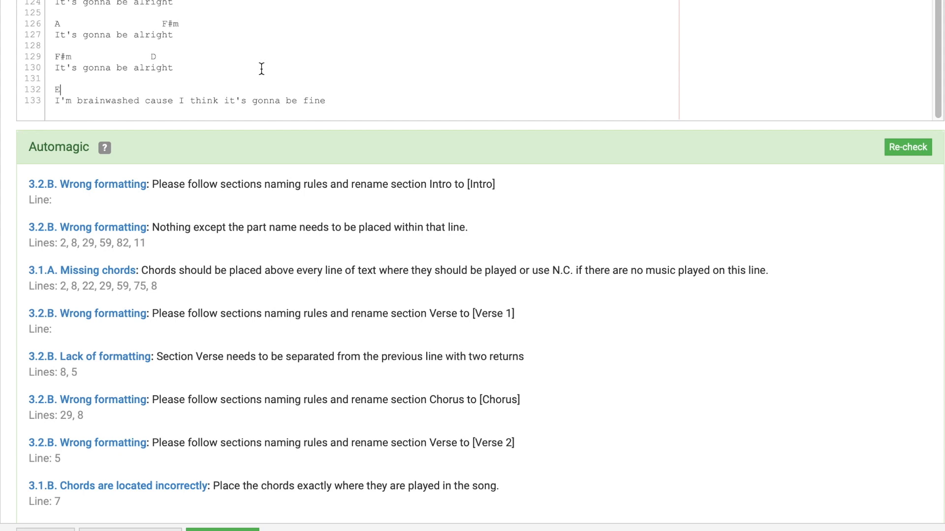
Step: Remove "that" from the first chorus's closing "Cause I still think" line and add a blank line below it
{"action": "scroll", "coordinate": [262, 69], "scroll_direction": "down", "scroll_amount": 2}
{"action": "scroll", "coordinate": [295, 105], "scroll_direction": "up", "scroll_amount": 2}
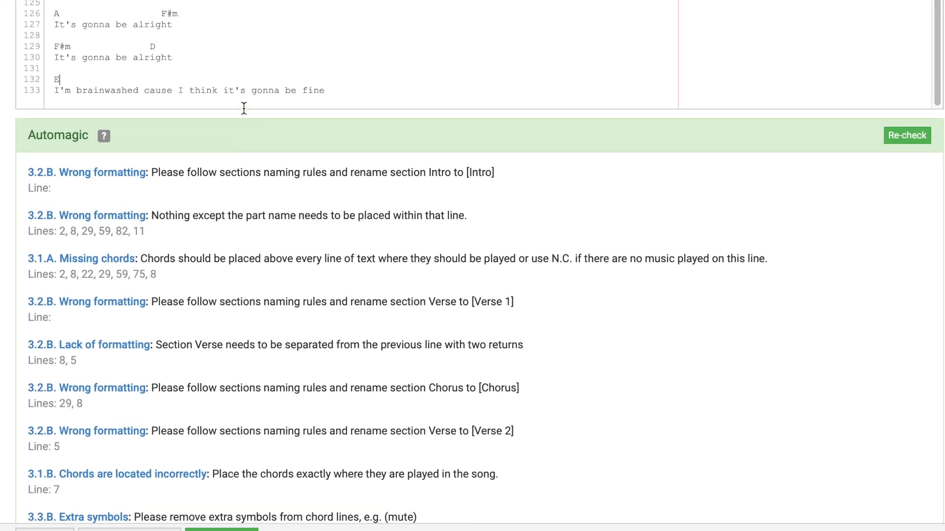
{"action": "scroll", "coordinate": [243, 108], "scroll_direction": "up", "scroll_amount": 6}
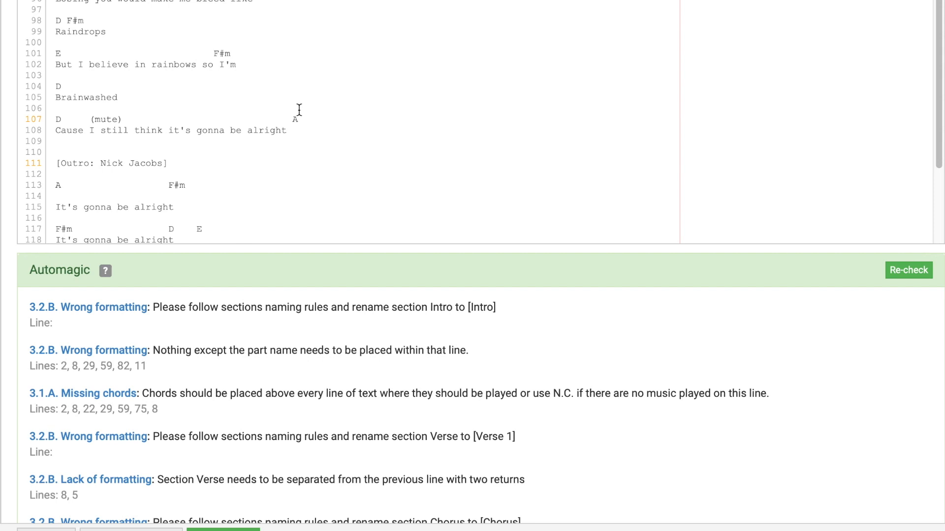
{"action": "scroll", "coordinate": [441, 172], "scroll_direction": "up", "scroll_amount": 5}
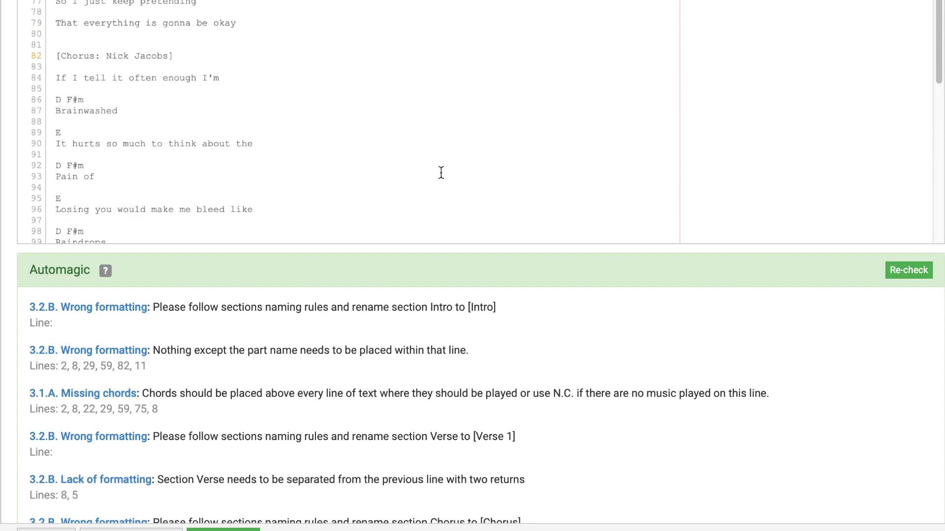
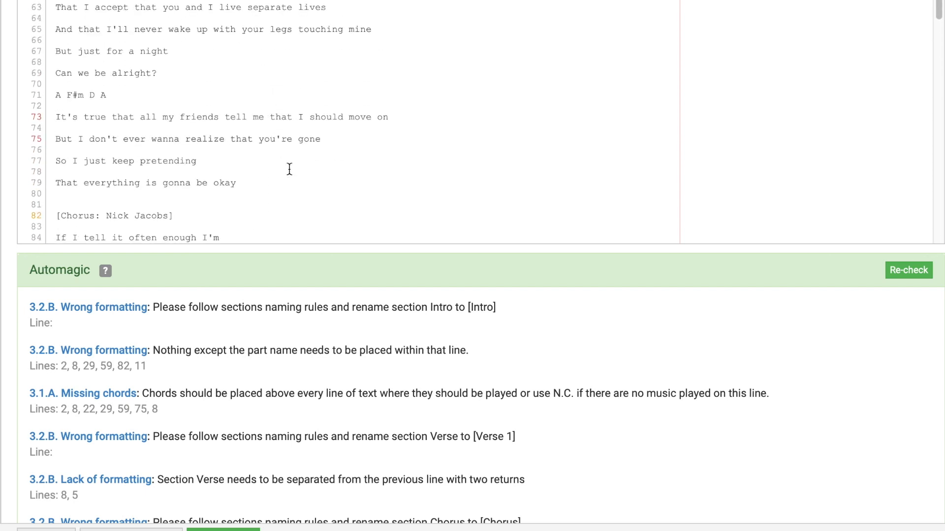
{"action": "scroll", "coordinate": [289, 168], "scroll_direction": "up", "scroll_amount": 3}
{"action": "scroll", "coordinate": [290, 169], "scroll_direction": "up", "scroll_amount": 2}
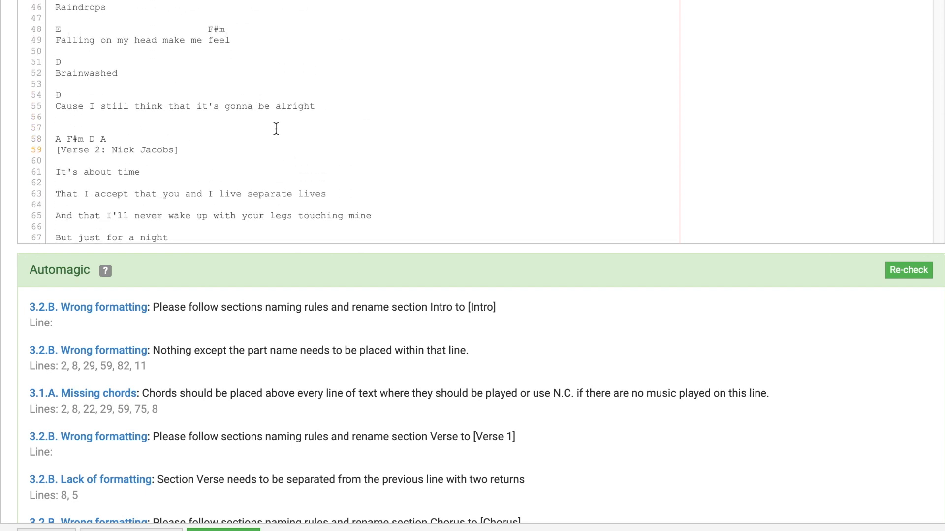
{"action": "scroll", "coordinate": [294, 158], "scroll_direction": "up", "scroll_amount": 3}
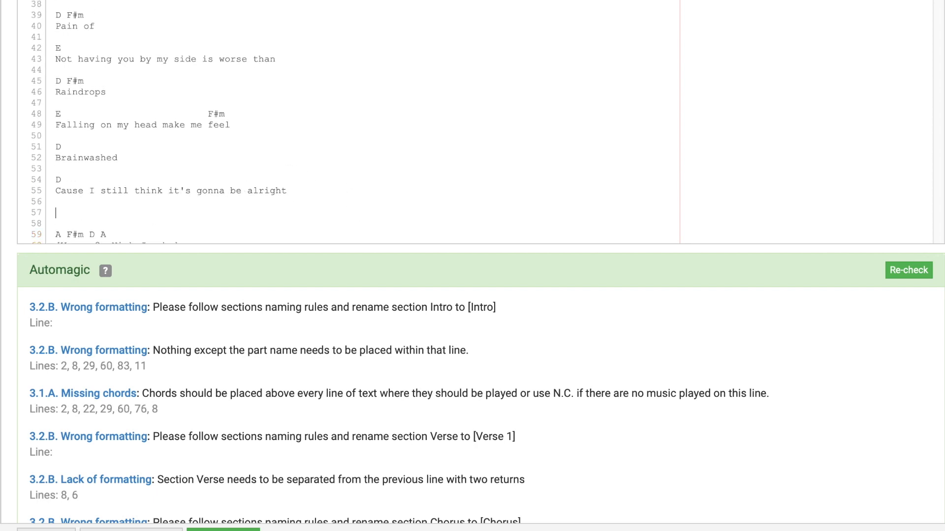
Step: Remove the performer's name from the intro heading so it reads "[Intro]"
{"action": "triple_click", "coordinate": [289, 305]}
{"action": "left_click", "coordinate": [323, 312]}
{"action": "scroll", "coordinate": [243, 165], "scroll_direction": "up", "scroll_amount": 1}
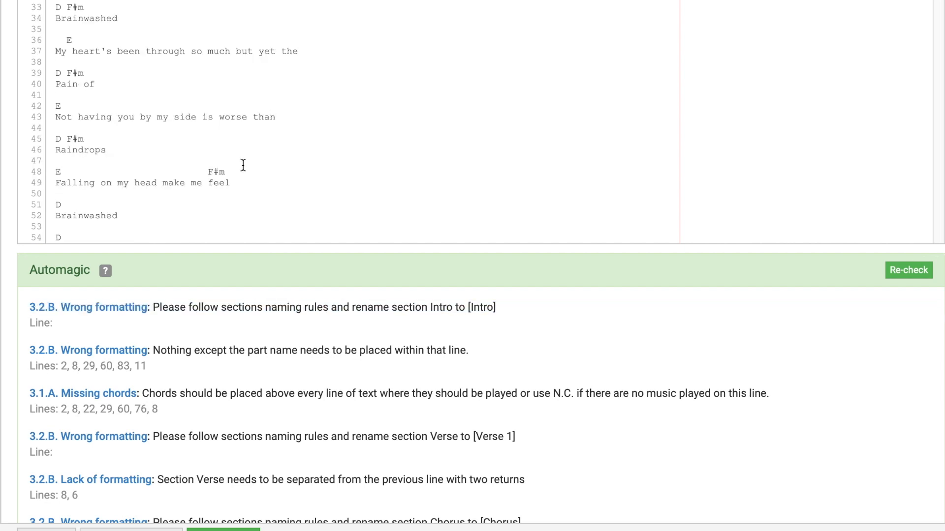
{"action": "scroll", "coordinate": [243, 165], "scroll_direction": "up", "scroll_amount": 5}
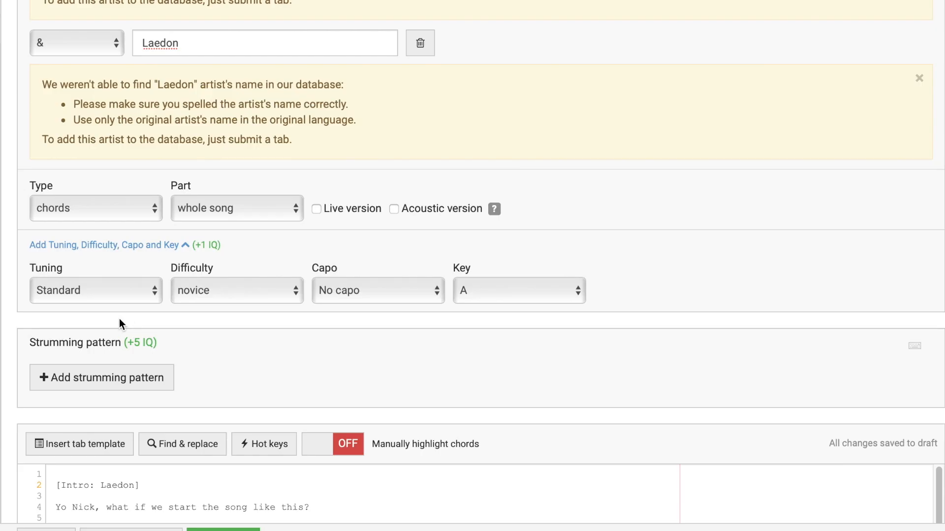
{"action": "scroll", "coordinate": [119, 318], "scroll_direction": "down", "scroll_amount": 4}
{"action": "double_click", "coordinate": [121, 284]}
{"action": "key", "text": "BackSpace"}
{"action": "key", "text": "BackSpace"}
{"action": "key", "text": "BackSpace"}
Step: Remove the performer's name from the first verse heading so it reads "[Verse 1]"
{"action": "scroll", "coordinate": [128, 296], "scroll_direction": "down", "scroll_amount": 1}
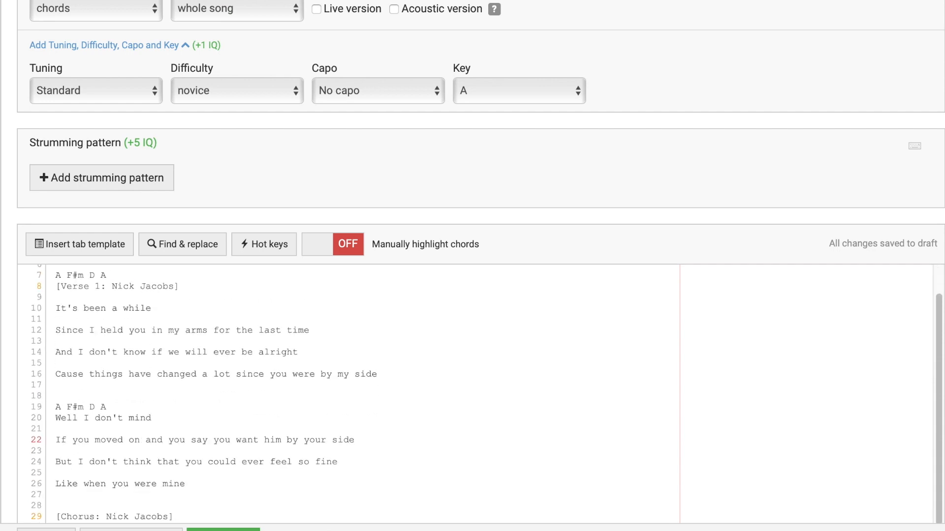
{"action": "triple_click", "coordinate": [133, 285]}
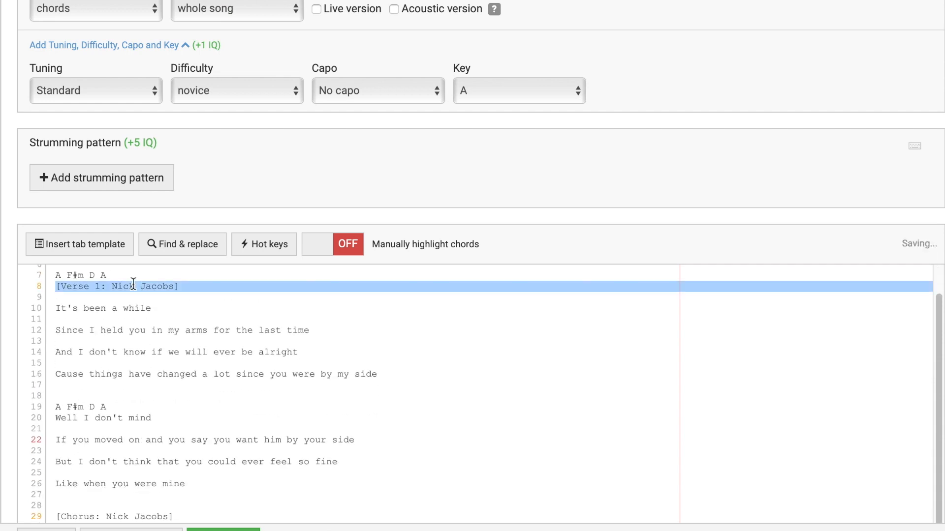
{"action": "double_click", "coordinate": [147, 286]}
{"action": "key", "text": "BackSpace"}
{"action": "double_click", "coordinate": [122, 286]}
{"action": "key", "text": "BackSpace"}
Step: Add an "[Instrumental]" section with "A F#m D E A" before Verse 2, and insert "mute A" above and "A F#m D A" below "It's about time"
{"action": "scroll", "coordinate": [198, 155], "scroll_direction": "down", "scroll_amount": 15}
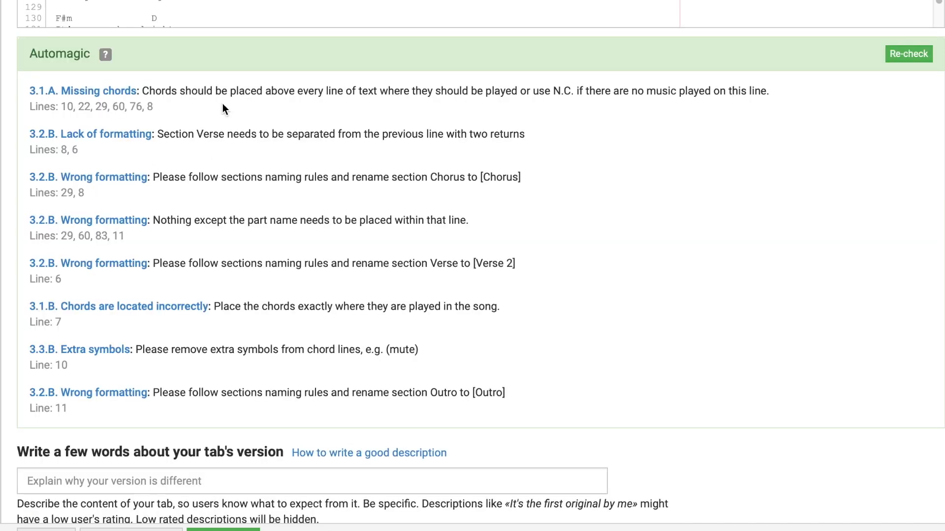
{"action": "scroll", "coordinate": [223, 104], "scroll_direction": "up", "scroll_amount": 1}
{"action": "scroll", "coordinate": [213, 138], "scroll_direction": "up", "scroll_amount": 1}
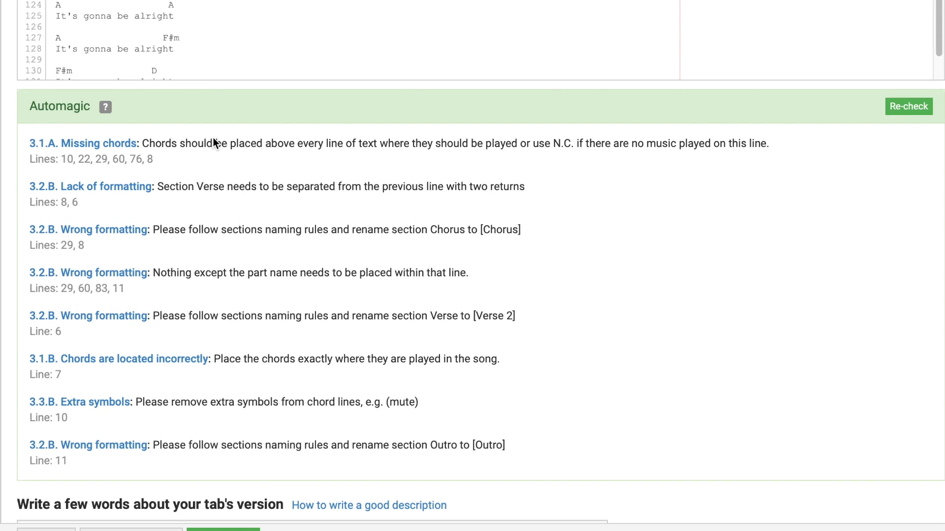
{"action": "scroll", "coordinate": [472, 266], "scroll_direction": "up", "scroll_amount": 10}
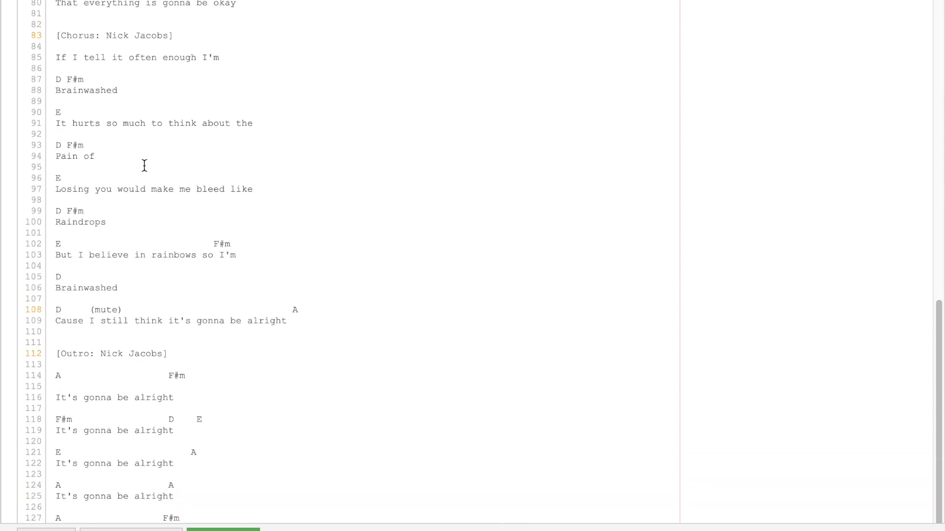
{"action": "scroll", "coordinate": [144, 166], "scroll_direction": "down", "scroll_amount": 2}
{"action": "scroll", "coordinate": [472, 266], "scroll_direction": "up", "scroll_amount": 1}
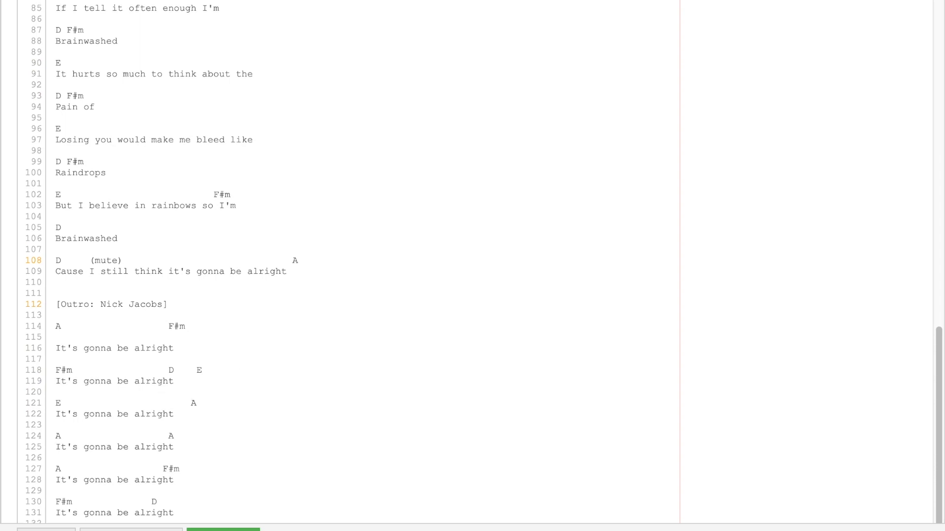
{"action": "scroll", "coordinate": [289, 250], "scroll_direction": "up", "scroll_amount": 10}
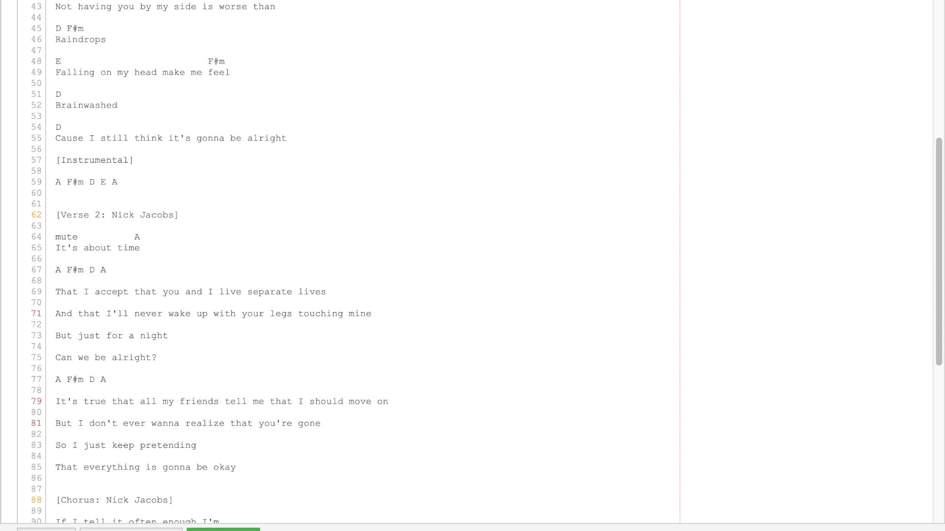
Step: In Verse 1, insert "A" above "while" in "It's been a while" and "A F#m" above the "Since I held you" line
{"action": "scroll", "coordinate": [472, 266], "scroll_direction": "up", "scroll_amount": 13}
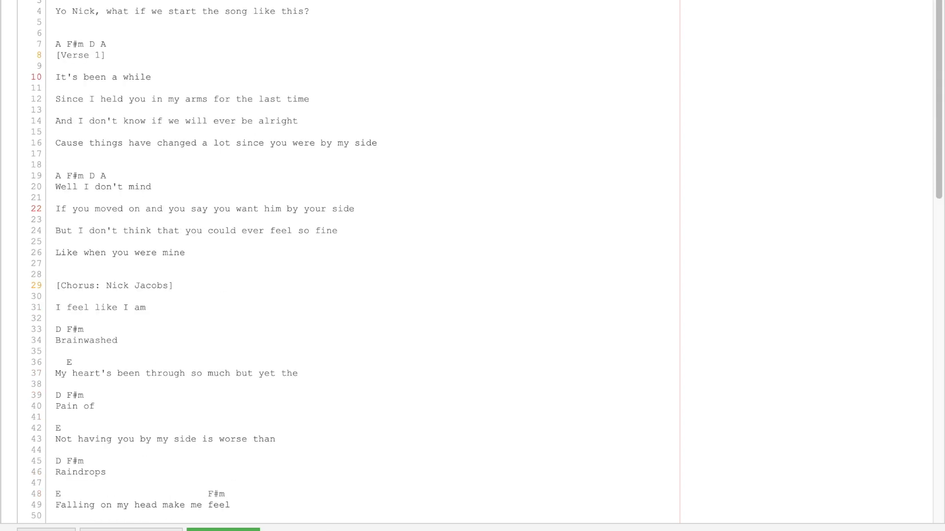
{"action": "scroll", "coordinate": [122, 161], "scroll_direction": "up", "scroll_amount": 3}
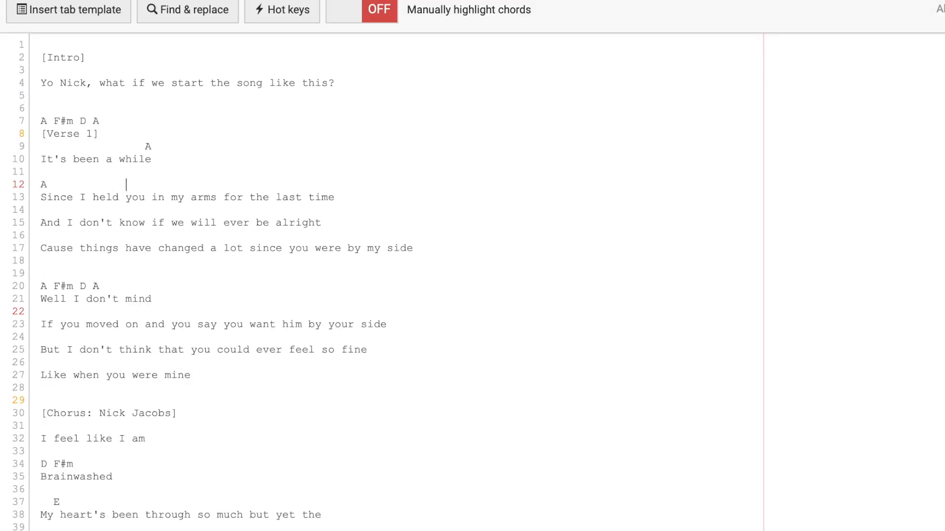
{"action": "type", "text": "F#m"}
Step: Insert the chords "F#m D" above the "And I don't know" line and "D A" above the "Cause things have changed" line
{"action": "key", "text": "Return"}
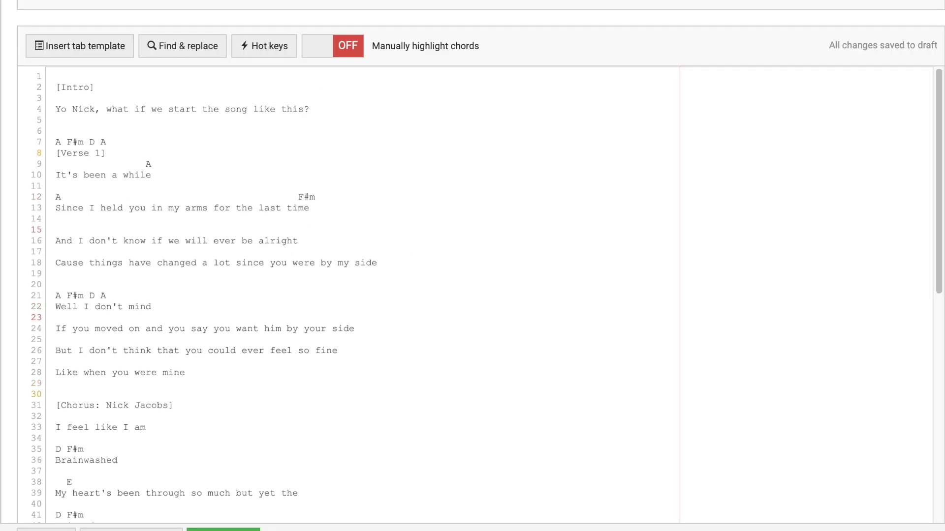
{"action": "type", "text": "F#m"}
{"action": "type", "text": "D"}
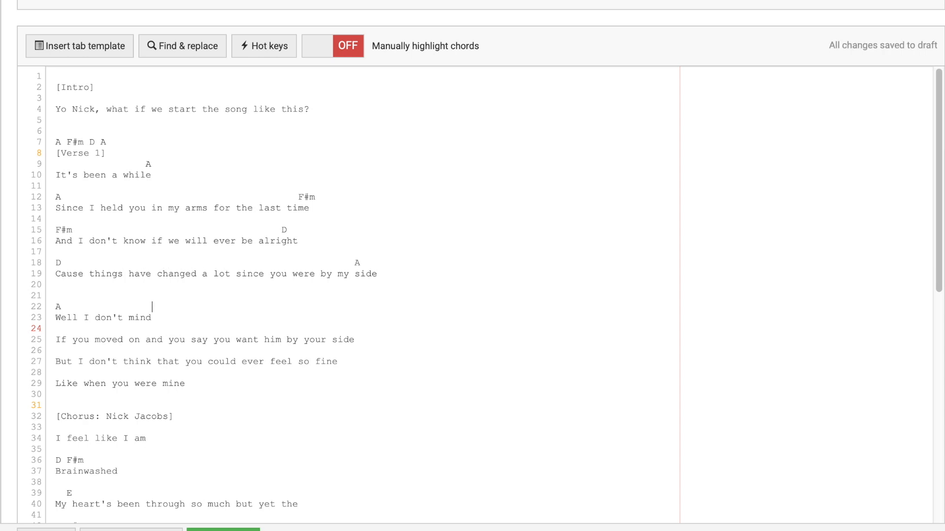
Step: Complete the chord line above "Well I don't mind" with a second "A" above "mind"
{"action": "key", "text": "BackSpace"}
{"action": "type", "text": "A"}
{"action": "key", "text": "Down"}
Step: Insert the chords "A F#m" above the "If you moved on" line and "F#m D" above the "But I don't think" line
{"action": "key", "text": "Return"}
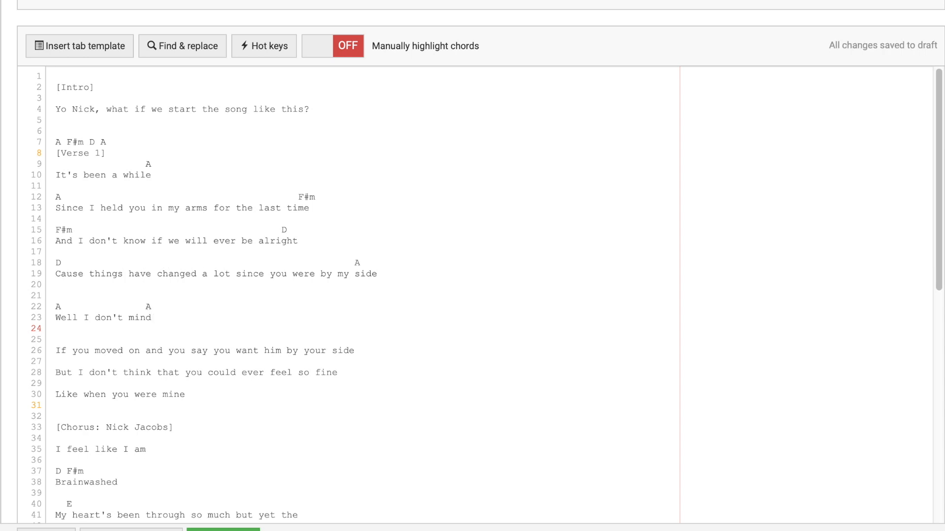
{"action": "type", "text": "A"}
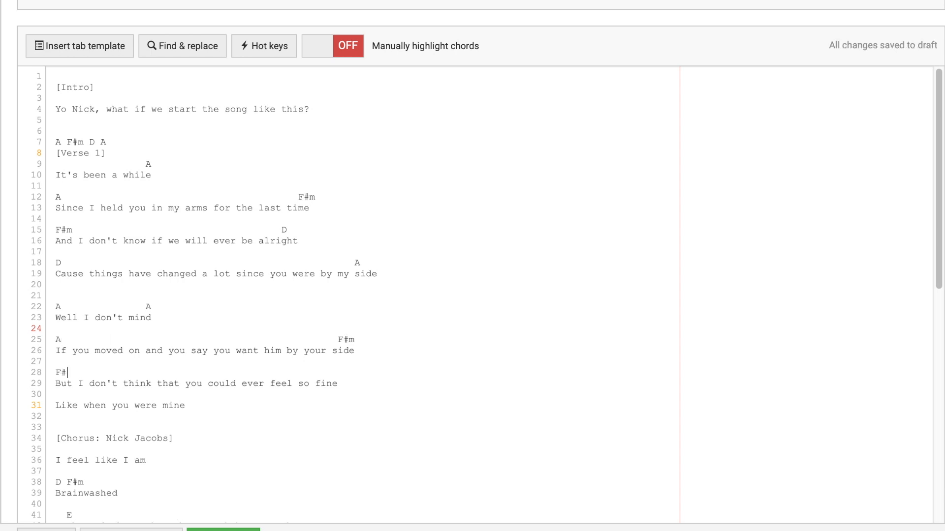
{"action": "type", "text": "m            "}
{"action": "type", "text": "D"}
Step: Insert the chords "D A" above "Like when you were mine" and "A" above the first chorus's "I feel like I am"
{"action": "scroll", "coordinate": [344, 295], "scroll_direction": "down", "scroll_amount": 2}
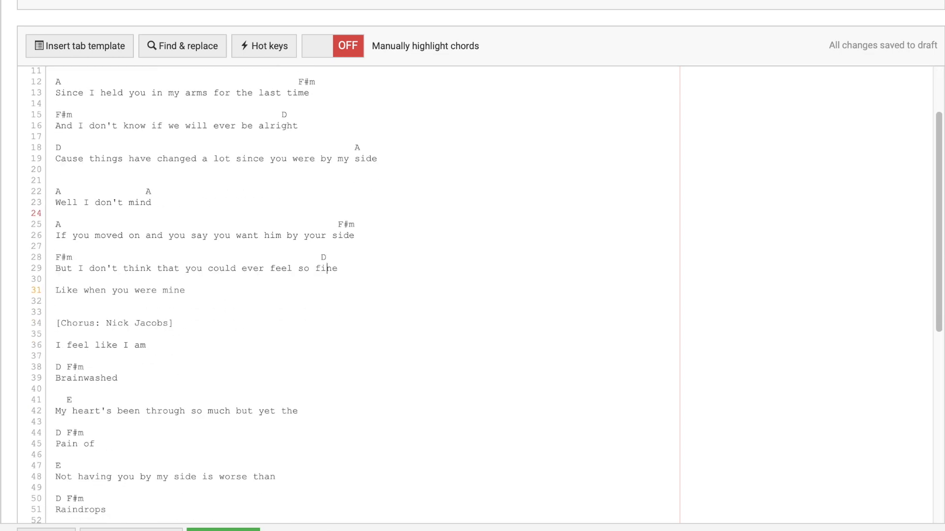
{"action": "left_click", "coordinate": [186, 279]}
{"action": "key", "text": "Return"}
{"action": "type", "text": "D "}
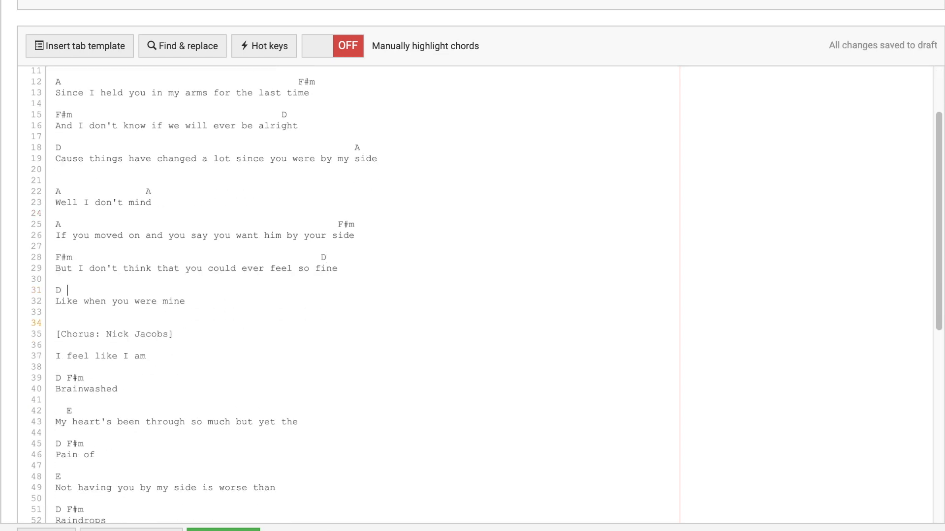
{"action": "type", "text": "                  A"}
{"action": "key", "text": "Down"}
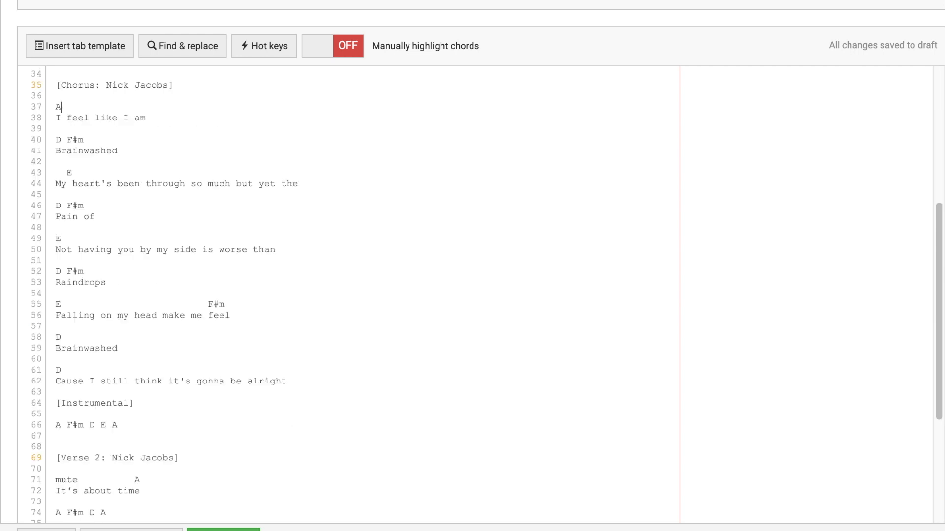
{"action": "scroll", "coordinate": [254, 167], "scroll_direction": "down", "scroll_amount": 5}
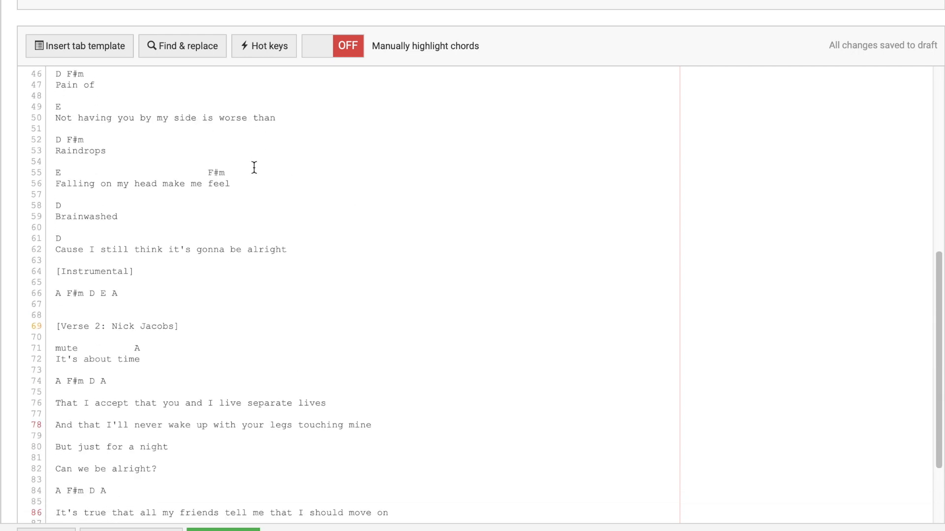
Step: Delete the loose "A F#m D A" chord line below "It's about time" in Verse 2
{"action": "scroll", "coordinate": [141, 269], "scroll_direction": "down", "scroll_amount": 3}
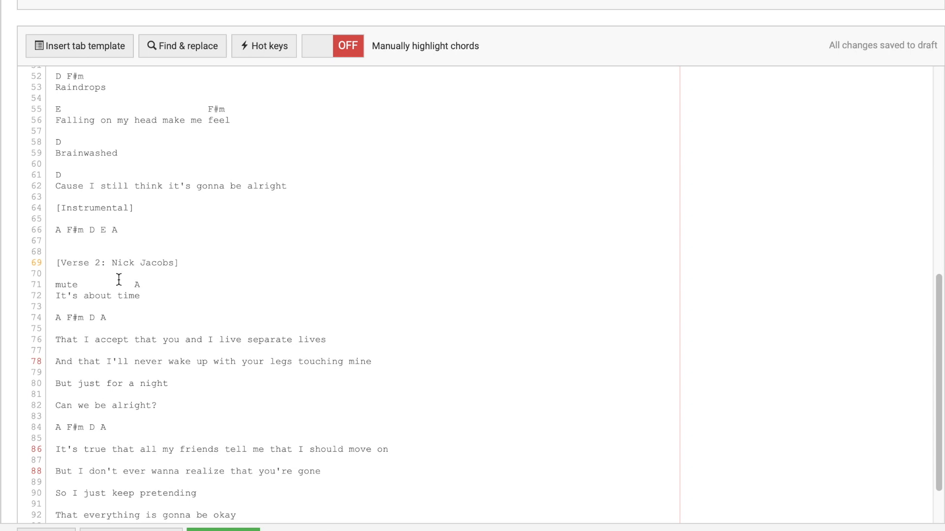
{"action": "left_click", "coordinate": [112, 295]}
{"action": "key", "text": "BackSpace"}
{"action": "key", "text": "BackSpace"}
{"action": "key", "text": "BackSpace"}
{"action": "key", "text": "BackSpace"}
{"action": "key", "text": "BackSpace"}
{"action": "key", "text": "BackSpace"}
{"action": "key", "text": "BackSpace"}
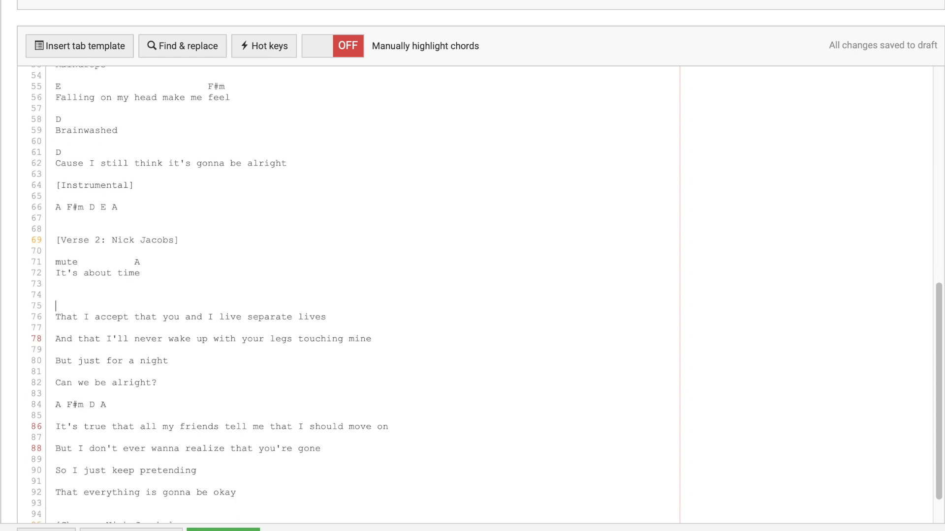
{"action": "key", "text": "BackSpace"}
{"action": "type", "text": "A"}
{"action": "key", "text": "BackSpace"}
{"action": "key", "text": "BackSpace"}
{"action": "key", "text": "BackSpace"}
{"action": "key", "text": "BackSpace"}
{"action": "key", "text": "BackSpace"}
{"action": "key", "text": "BackSpace"}
{"action": "key", "text": "BackSpace"}
{"action": "key", "text": "BackSpace"}
{"action": "key", "text": "BackSpace"}
{"action": "key", "text": "BackSpace"}
{"action": "key", "text": "BackSpace"}
{"action": "key", "text": "BackSpace"}
{"action": "key", "text": "BackSpace"}
{"action": "key", "text": "BackSpace"}
{"action": "key", "text": "BackSpace"}
{"action": "key", "text": "BackSpace"}
{"action": "key", "text": "BackSpace"}
{"action": "key", "text": "BackSpace"}
Step: Insert the chords "A F#m" above the "That I accept" line and "F#m D" above the "And that I'll never wake up" line
{"action": "type", "text": "A                                            F#m"}
{"action": "key", "text": "Down"}
{"action": "key", "text": "Down"}
{"action": "key", "text": "Return"}
{"action": "type", "text": "F#m                                                  D"}
{"action": "key", "text": "Down"}
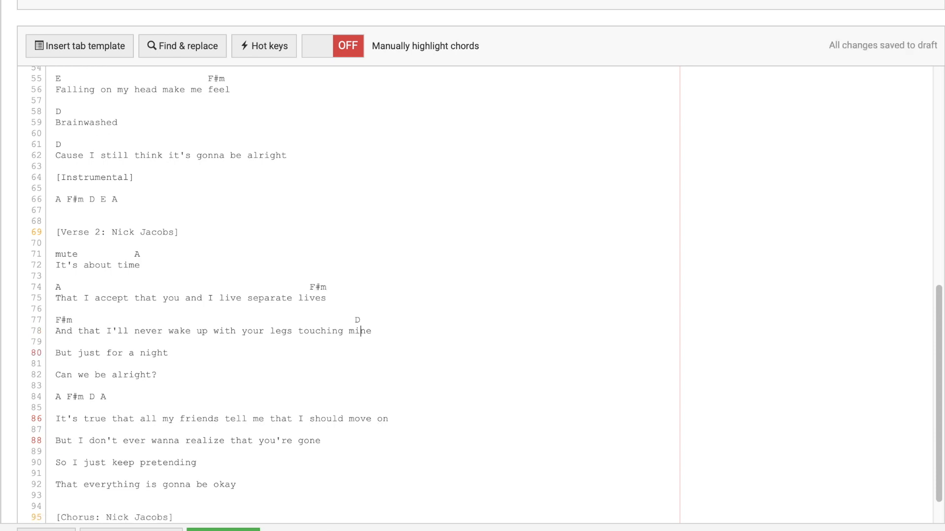
Step: Insert the chord "D" above "But just for a night" and "D A" above "Can we be alright?"
{"action": "key", "text": "Down"}
{"action": "key", "text": "Return"}
{"action": "type", "text": "D"}
{"action": "key", "text": "Down"}
{"action": "key", "text": "Down"}
{"action": "key", "text": "Return"}
{"action": "type", "text": "D            A"}
Step: Reduce the remaining "A F#m D A" line in Verse 2 to "A" directly above the "It's true that all my friends" line
{"action": "key", "text": "Down"}
{"action": "key", "text": "Down"}
{"action": "key", "text": "Down"}
{"action": "key", "text": "BackSpace"}
{"action": "key", "text": "BackSpace"}
{"action": "key", "text": "BackSpace"}
{"action": "key", "text": "BackSpace"}
{"action": "key", "text": "BackSpace"}
{"action": "key", "text": "BackSpace"}
{"action": "key", "text": "BackSpace"}
{"action": "key", "text": "BackSpace"}
{"action": "key", "text": "Down"}
{"action": "key", "text": "BackSpace"}
Step: Insert the chord "F#m" above the "But I don't ever wanna realize" line and "D" above "So I just keep pretending"
{"action": "key", "text": "Down"}
{"action": "key", "text": "Down"}
{"action": "key", "text": "Return"}
{"action": "type", "text": "F#m"}
{"action": "key", "text": "Down"}
{"action": "key", "text": "Down"}
{"action": "key", "text": "Return"}
{"action": "type", "text": "D"}
Step: Insert the chords "D A" above "That everything is gonna be okay", with the "A" over "okay"
{"action": "scroll", "coordinate": [502, 391], "scroll_direction": "down", "scroll_amount": 4}
{"action": "key", "text": "Down"}
{"action": "key", "text": "Down"}
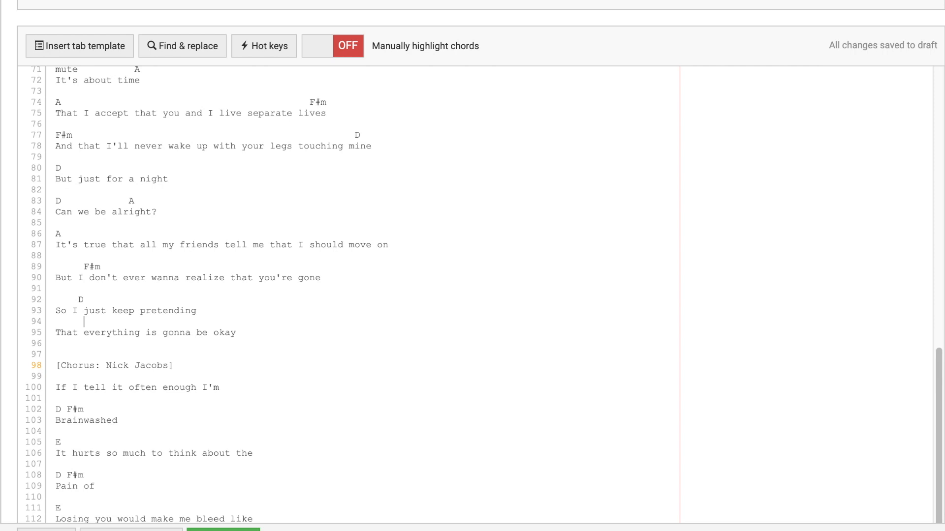
{"action": "key", "text": "Return"}
{"action": "type", "text": "D         "}
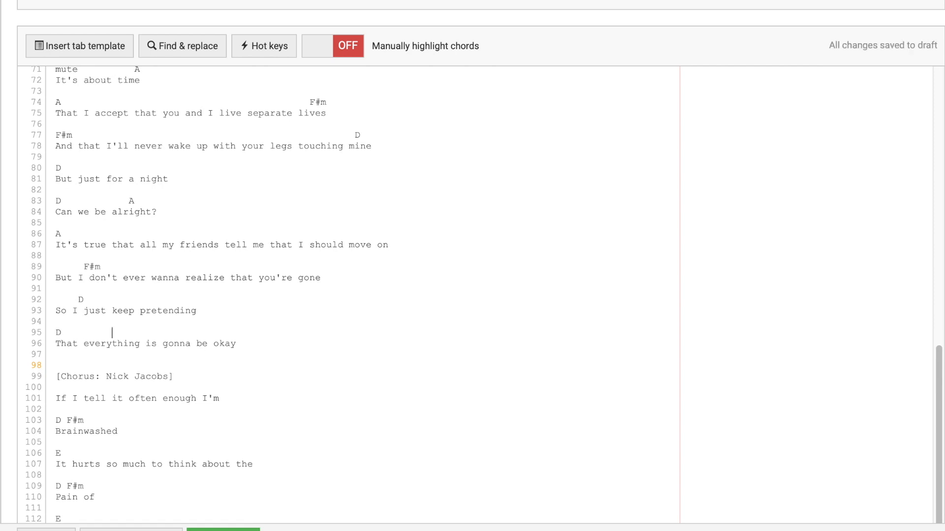
{"action": "type", "text": "   A"}
Step: Insert the chord "A" above "If I tell it often enough I'm" in the second chorus
{"action": "key", "text": "Down"}
{"action": "key", "text": "Down"}
{"action": "key", "text": "Down"}
{"action": "key", "text": "Down"}
{"action": "key", "text": "Down"}
{"action": "key", "text": "Return"}
{"action": "type", "text": "A"}
Step: Remove the artist's name from the second chorus heading so it reads "[Chorus]"
{"action": "scroll", "coordinate": [210, 291], "scroll_direction": "down", "scroll_amount": 2}
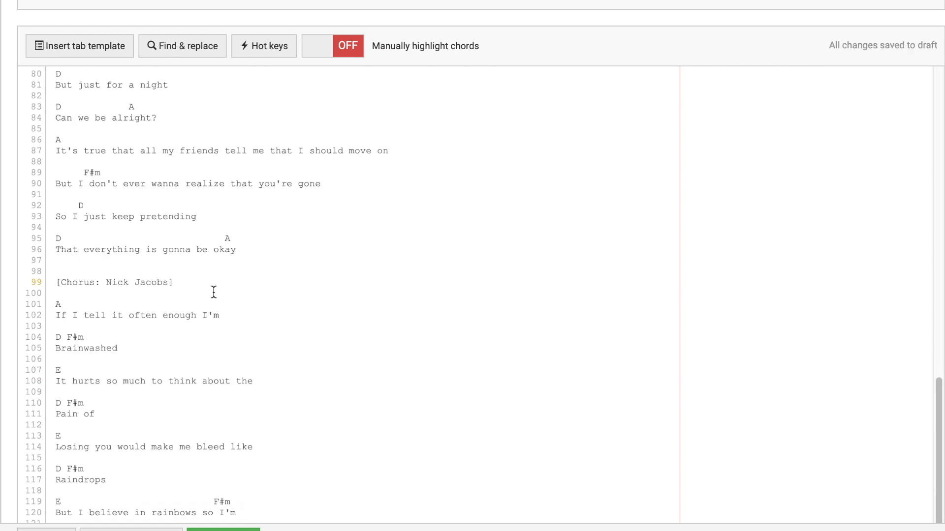
{"action": "double_click", "coordinate": [154, 283]}
{"action": "key", "text": "BackSpace"}
{"action": "key", "text": "BackSpace"}
{"action": "key", "text": "BackSpace"}
{"action": "key", "text": "BackSpace"}
{"action": "key", "text": "BackSpace"}
{"action": "key", "text": "BackSpace"}
{"action": "key", "text": "BackSpace"}
{"action": "key", "text": "BackSpace"}
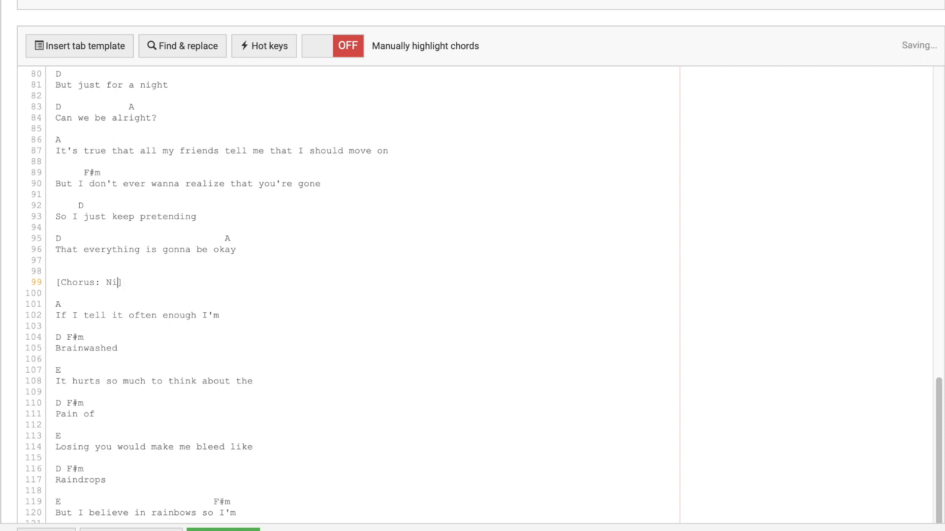
Step: Remove the artist's name from the second verse heading so it reads "[Verse 2]"
{"action": "scroll", "coordinate": [95, 188], "scroll_direction": "up", "scroll_amount": 5}
{"action": "scroll", "coordinate": [95, 188], "scroll_direction": "up", "scroll_amount": 5}
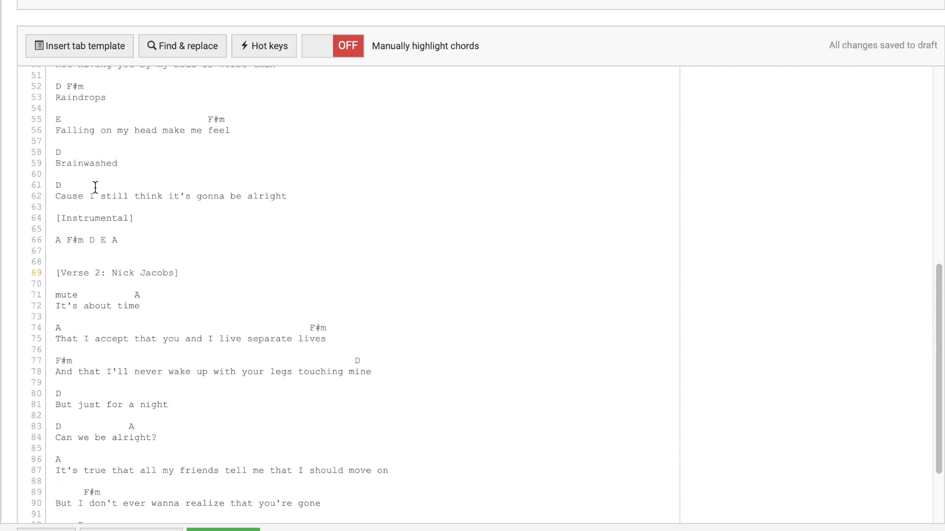
{"action": "double_click", "coordinate": [162, 274]}
{"action": "key", "text": "BackSpace"}
{"action": "key", "text": "BackSpace"}
{"action": "key", "text": "BackSpace"}
{"action": "key", "text": "BackSpace"}
{"action": "key", "text": "BackSpace"}
{"action": "key", "text": "BackSpace"}
{"action": "key", "text": "BackSpace"}
{"action": "key", "text": "BackSpace"}
Step: Review the section headings and chord lines throughout the tab and read the Automagic formatting warnings
{"action": "scroll", "coordinate": [345, 295], "scroll_direction": "up", "scroll_amount": 5}
{"action": "scroll", "coordinate": [344, 295], "scroll_direction": "up", "scroll_amount": 6}
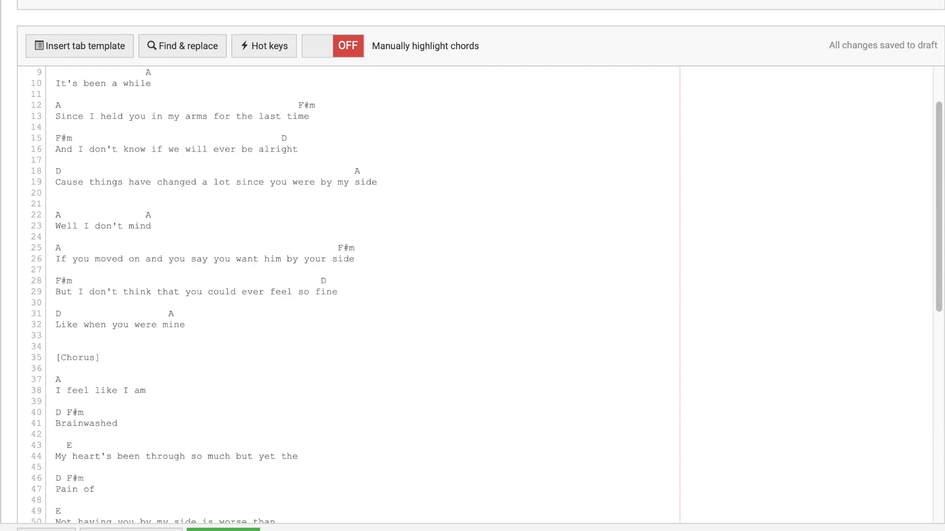
{"action": "scroll", "coordinate": [345, 295], "scroll_direction": "down", "scroll_amount": 3}
{"action": "left_click", "coordinate": [96, 233]}
{"action": "key", "text": "BackSpace"}
{"action": "type", "text": "s"}
{"action": "scroll", "coordinate": [136, 363], "scroll_direction": "down", "scroll_amount": 20}
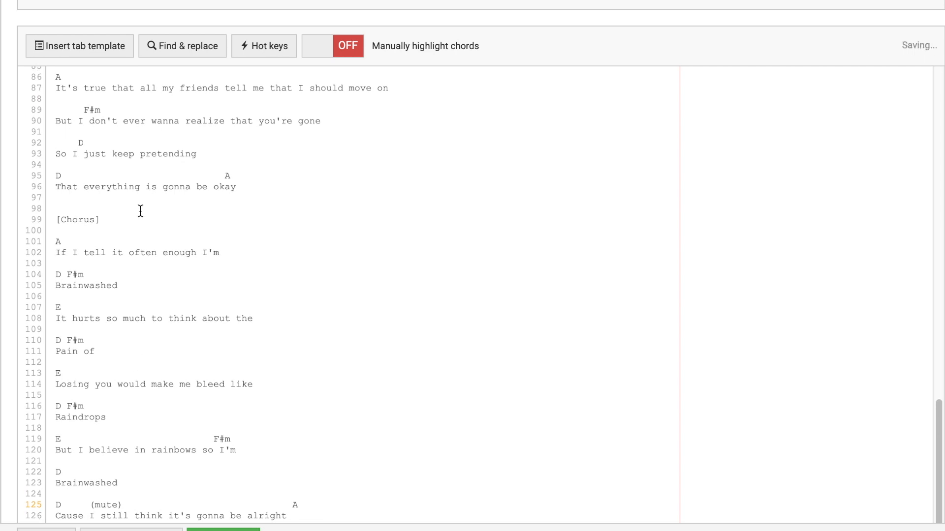
{"action": "scroll", "coordinate": [141, 211], "scroll_direction": "down", "scroll_amount": 4}
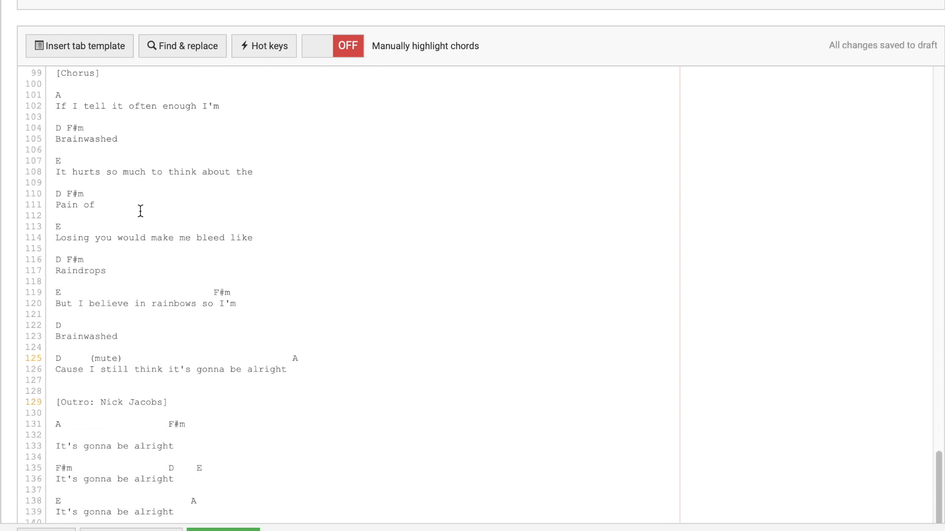
{"action": "scroll", "coordinate": [148, 276], "scroll_direction": "down", "scroll_amount": 3}
{"action": "scroll", "coordinate": [31, 231], "scroll_direction": "down", "scroll_amount": 7}
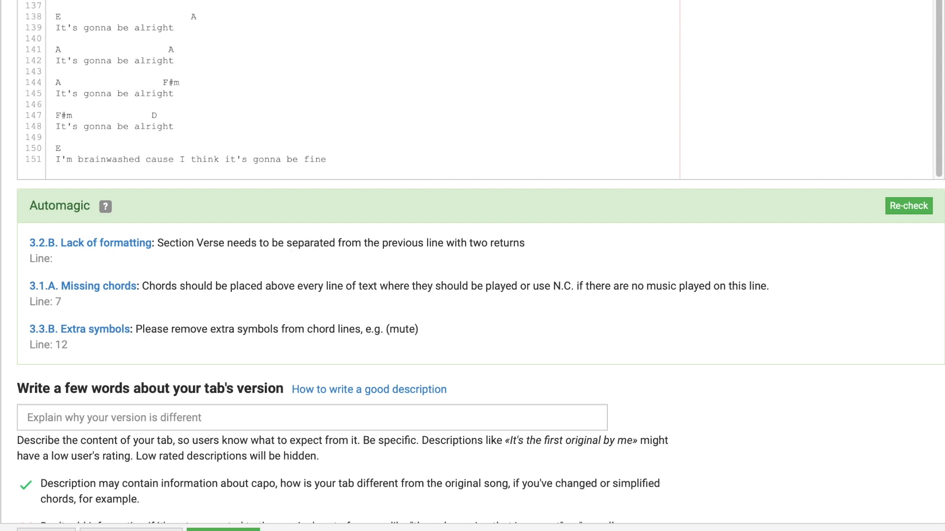
Step: Add an "N.C." line directly above the spoken lyric in the Intro section
{"action": "scroll", "coordinate": [228, 246], "scroll_direction": "up", "scroll_amount": 15}
{"action": "scroll", "coordinate": [111, 212], "scroll_direction": "up", "scroll_amount": 8}
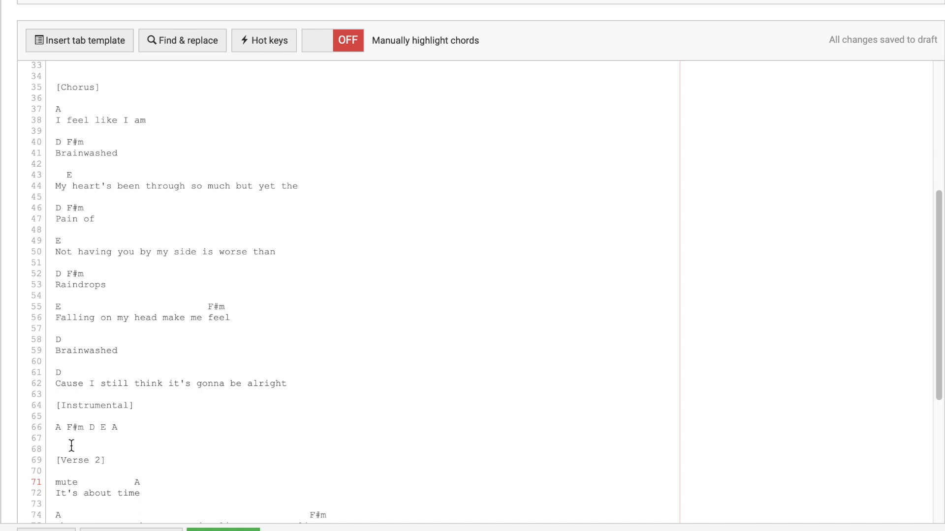
{"action": "scroll", "coordinate": [67, 416], "scroll_direction": "up", "scroll_amount": 5}
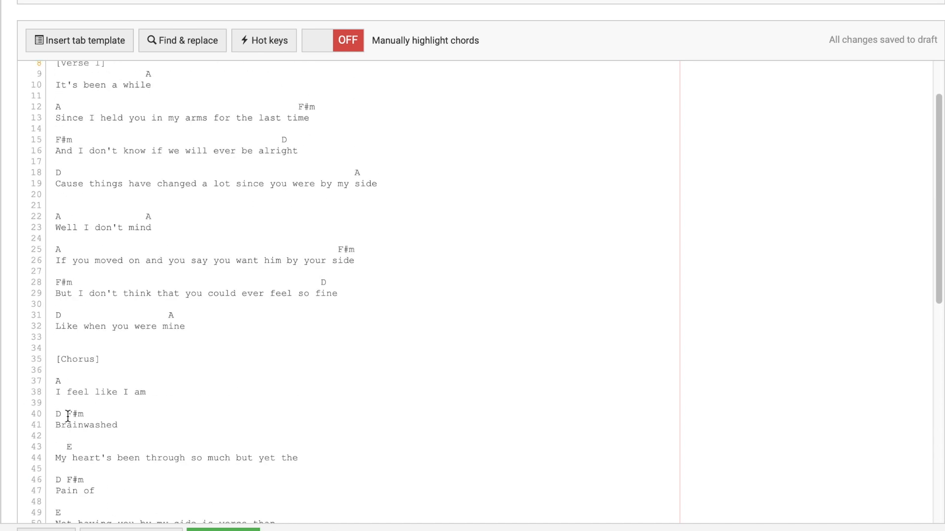
{"action": "scroll", "coordinate": [190, 237], "scroll_direction": "down", "scroll_amount": 20}
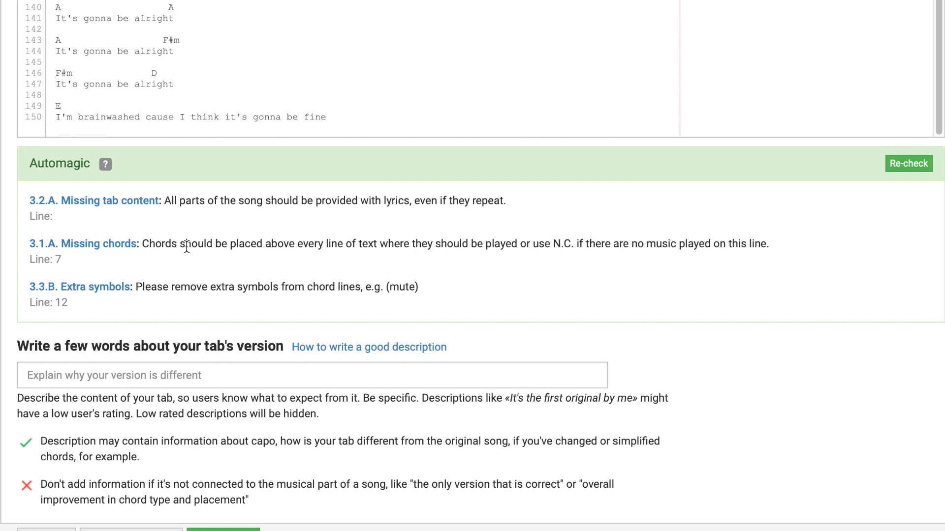
{"action": "scroll", "coordinate": [186, 247], "scroll_direction": "up", "scroll_amount": 3}
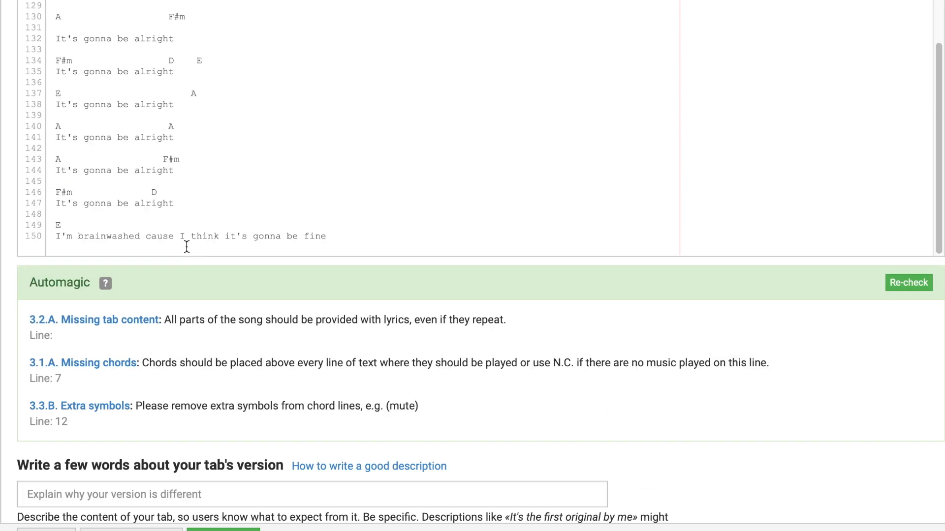
{"action": "scroll", "coordinate": [194, 167], "scroll_direction": "up", "scroll_amount": 20}
{"action": "scroll", "coordinate": [114, 122], "scroll_direction": "up", "scroll_amount": 9}
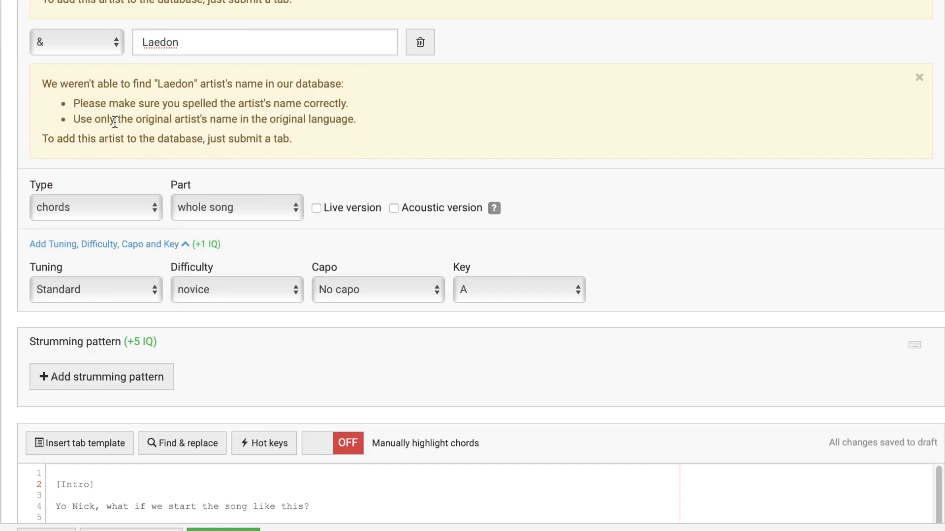
{"action": "scroll", "coordinate": [114, 121], "scroll_direction": "down", "scroll_amount": 7}
{"action": "scroll", "coordinate": [84, 160], "scroll_direction": "up", "scroll_amount": 1}
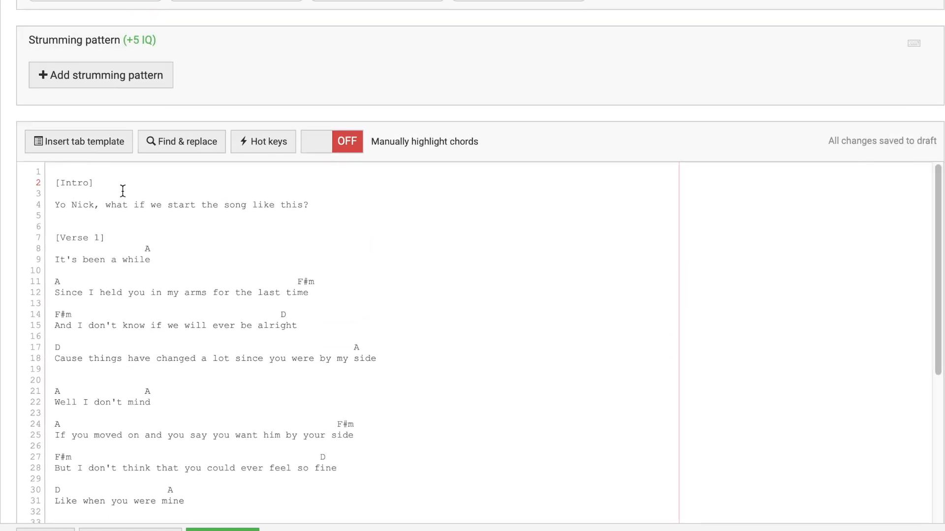
{"action": "left_click", "coordinate": [96, 190]}
{"action": "key", "text": "Return"}
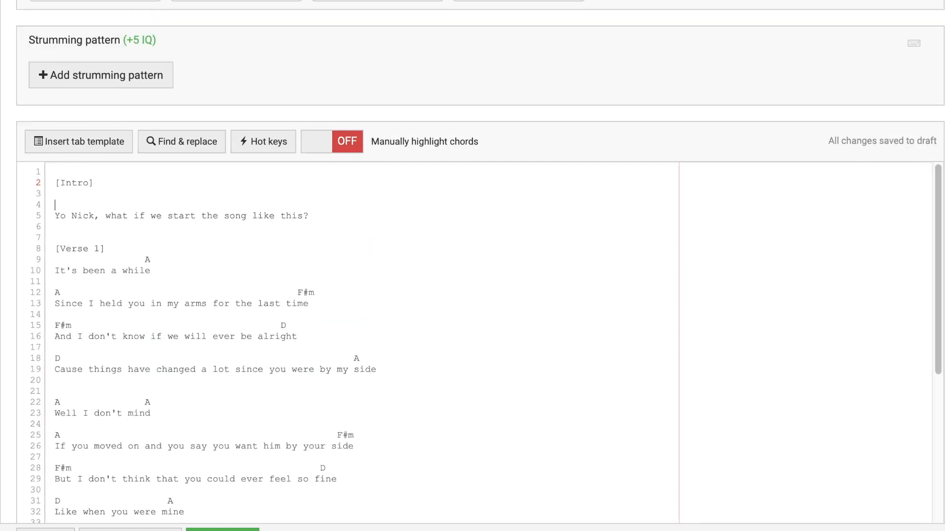
{"action": "type", "text": "N-"}
{"action": "type", "text": "C."}
Step: Replace "mute" with "N.C." in the chord line above "It's about time" in Verse 2
{"action": "scroll", "coordinate": [108, 238], "scroll_direction": "down", "scroll_amount": 20}
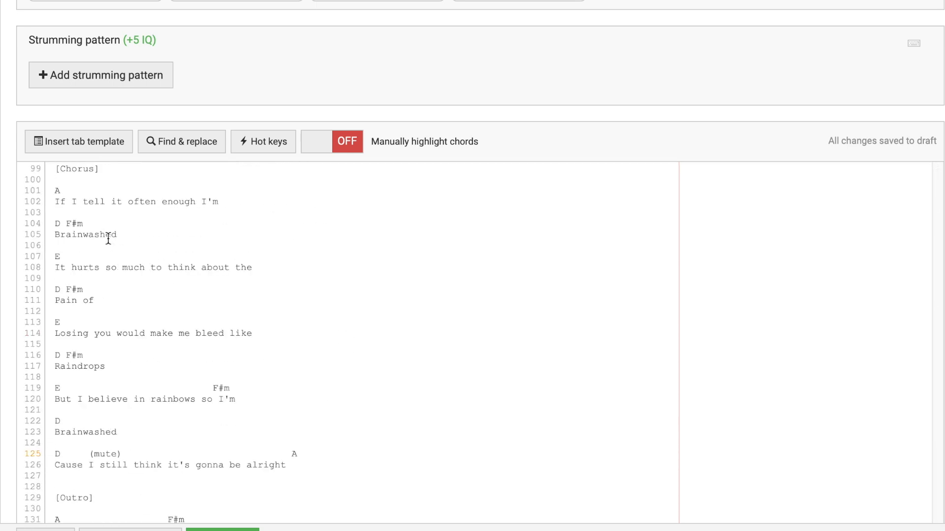
{"action": "scroll", "coordinate": [109, 238], "scroll_direction": "down", "scroll_amount": 2}
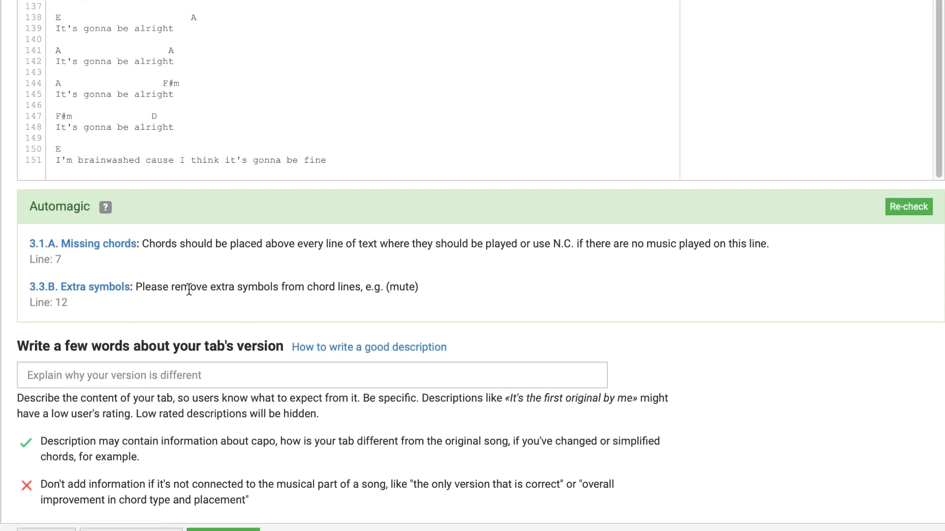
{"action": "scroll", "coordinate": [351, 295], "scroll_direction": "up", "scroll_amount": 12}
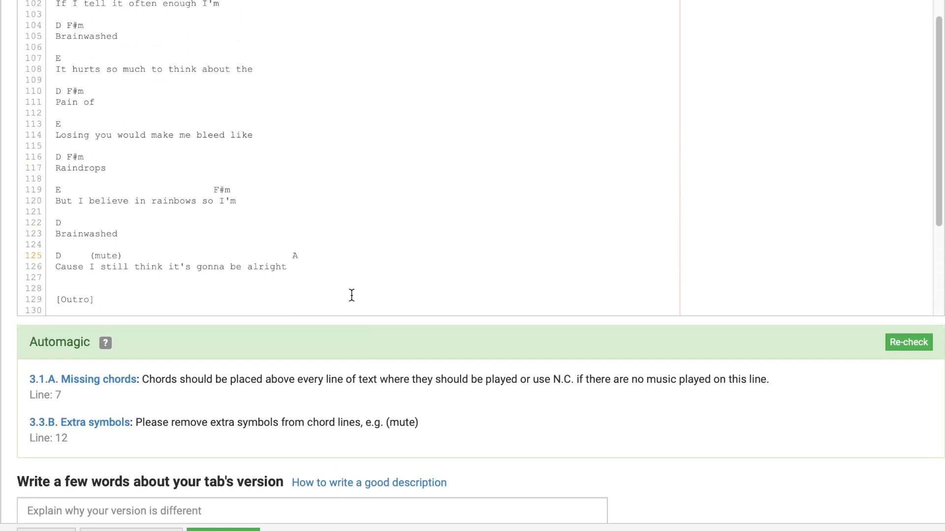
{"action": "scroll", "coordinate": [223, 256], "scroll_direction": "up", "scroll_amount": 6}
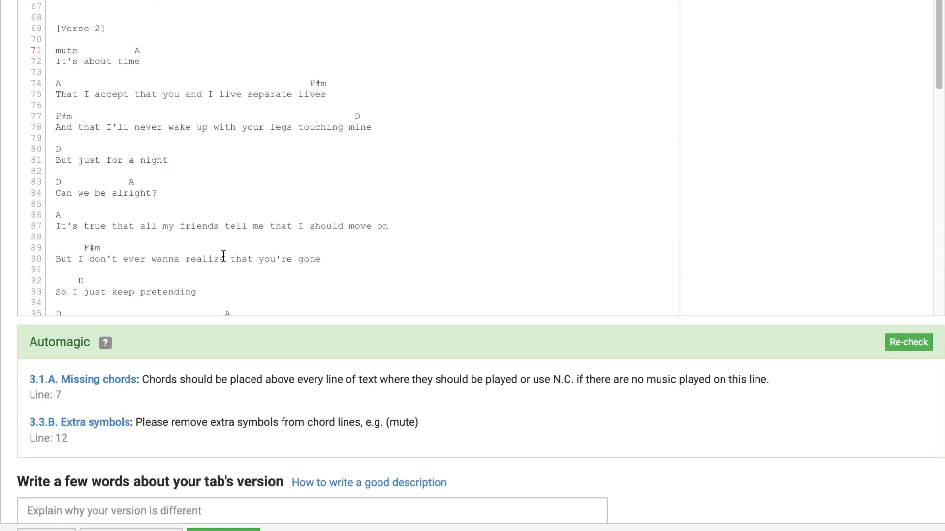
{"action": "double_click", "coordinate": [69, 102]}
{"action": "type", "text": "N.C."}
Step: Review the corrected tab from start to end and submit it for approval
{"action": "scroll", "coordinate": [68, 204], "scroll_direction": "down", "scroll_amount": 2}
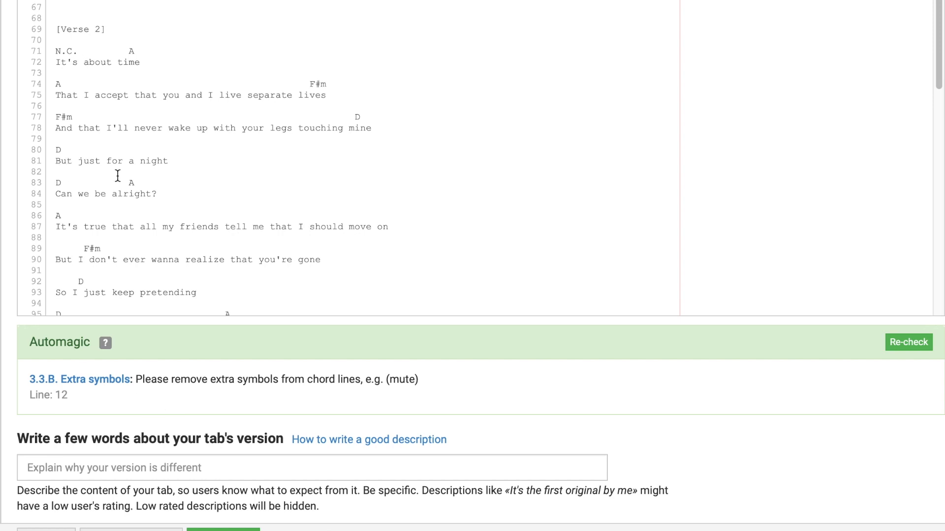
{"action": "scroll", "coordinate": [118, 176], "scroll_direction": "up", "scroll_amount": 15}
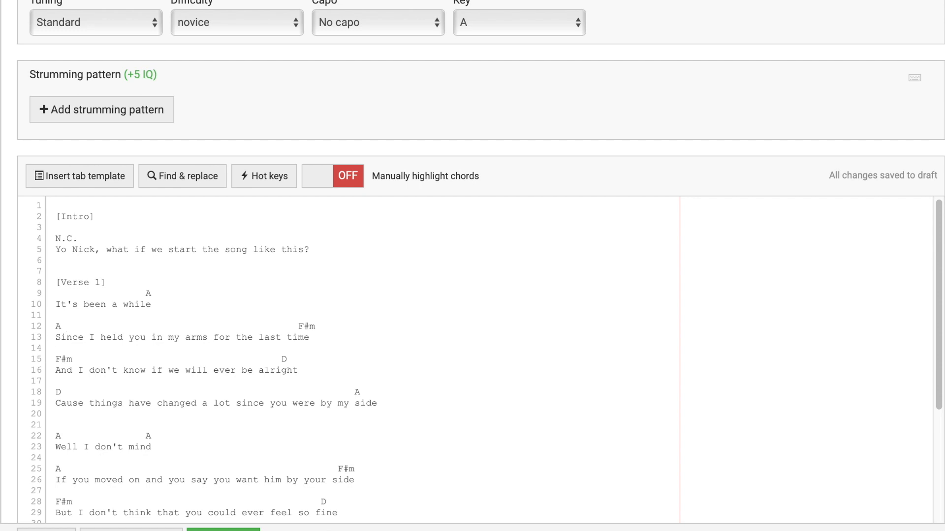
{"action": "scroll", "coordinate": [316, 503], "scroll_direction": "down", "scroll_amount": 10}
{"action": "scroll", "coordinate": [237, 216], "scroll_direction": "down", "scroll_amount": 20}
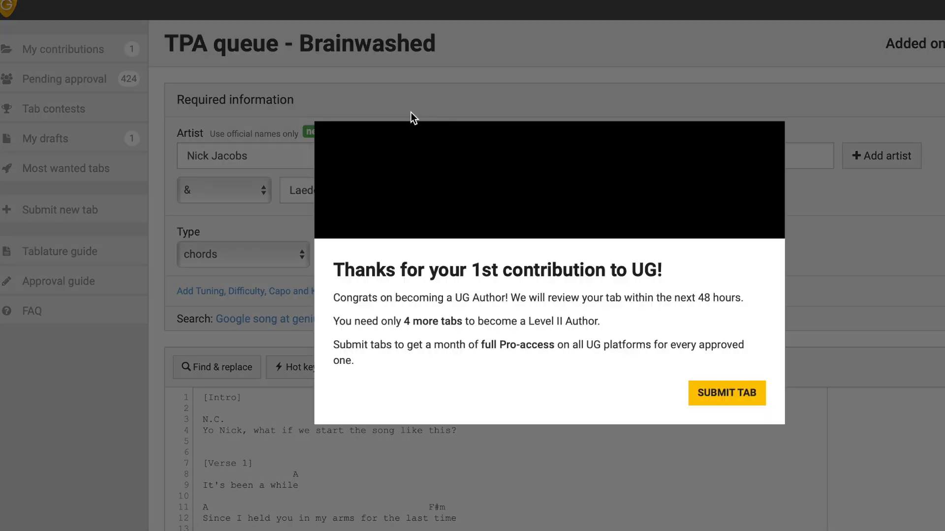
Step: Leave the contribution notice, check the list of own contributions and look through the Pending Approval queue
{"action": "double_click", "coordinate": [561, 295]}
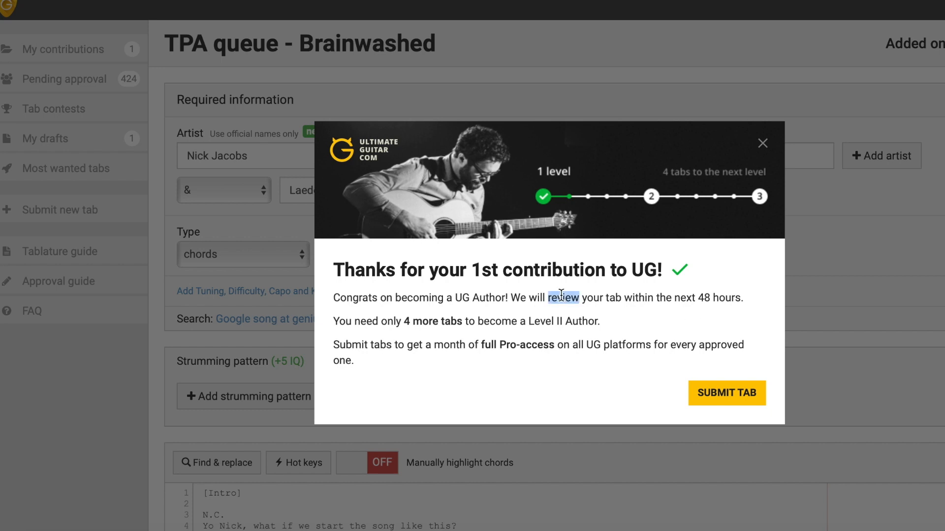
{"action": "left_click", "coordinate": [737, 395]}
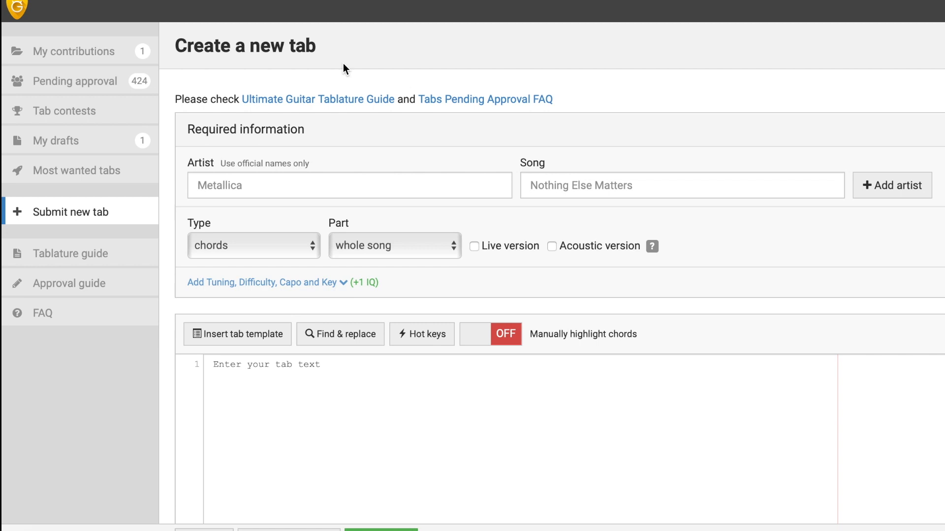
{"action": "left_click", "coordinate": [96, 54]}
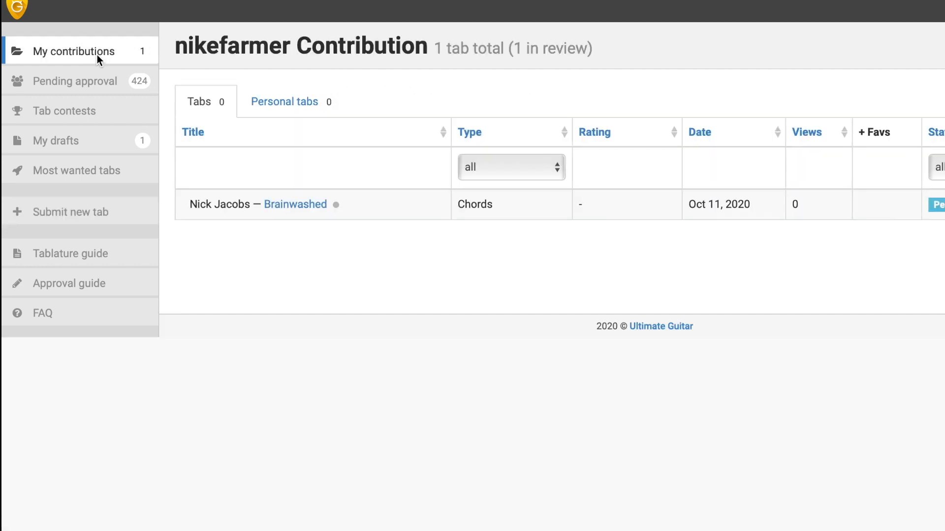
{"action": "left_click", "coordinate": [107, 82]}
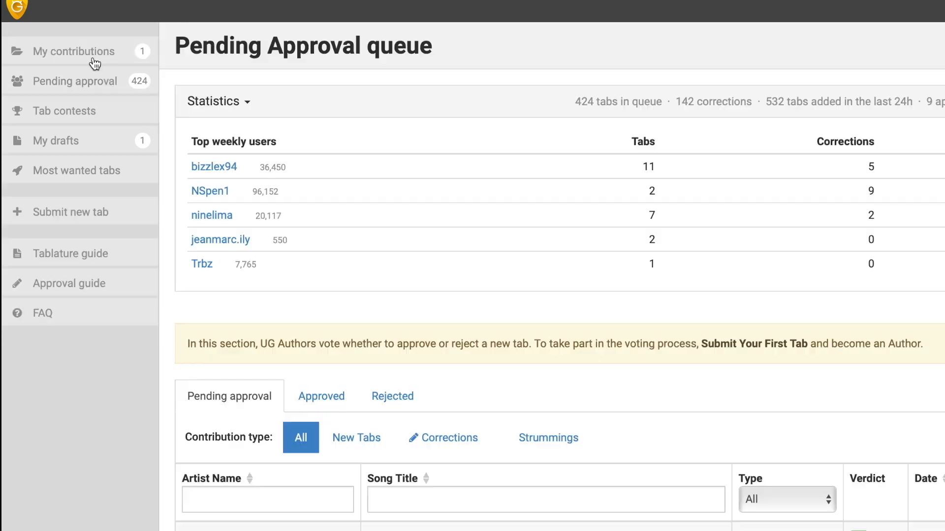
{"action": "scroll", "coordinate": [305, 107], "scroll_direction": "down", "scroll_amount": 4}
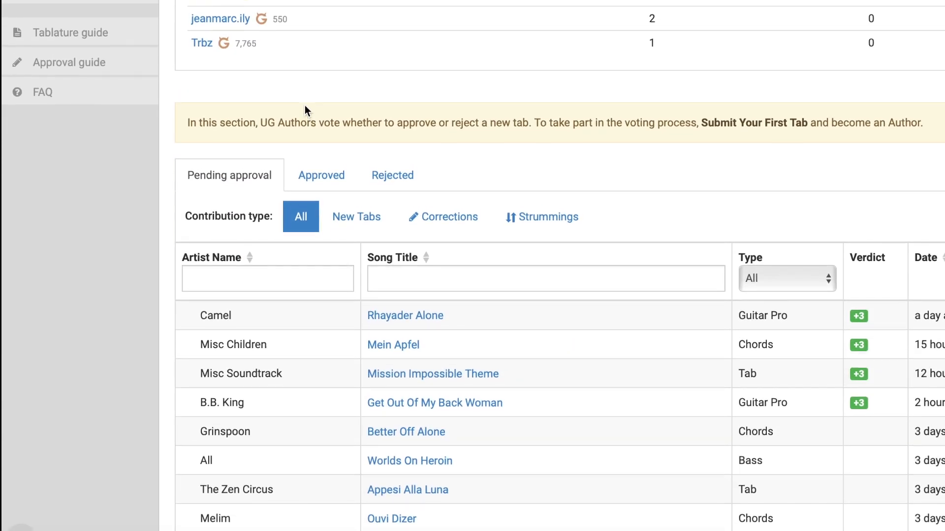
{"action": "scroll", "coordinate": [305, 106], "scroll_direction": "up", "scroll_amount": 4}
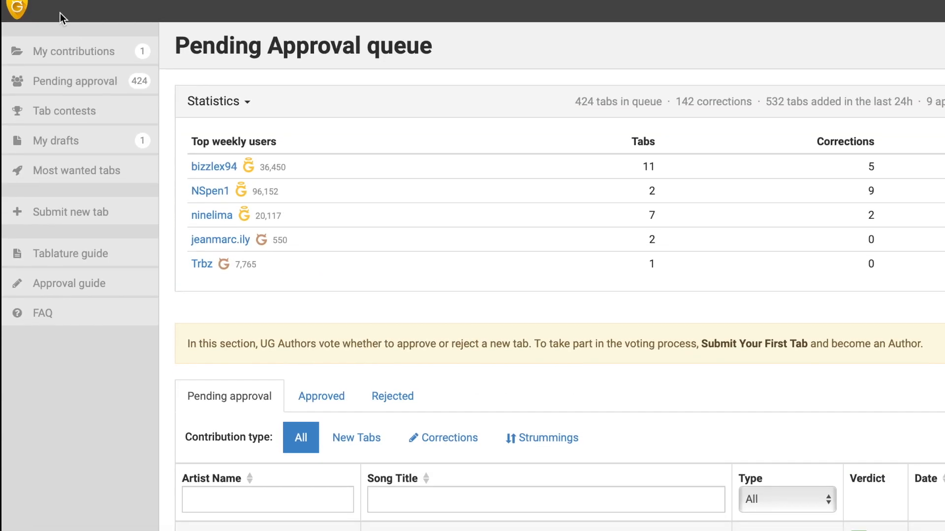
Step: Return to the list of own contributions and open the submitted "Brainwashed" tab
{"action": "left_click", "coordinate": [86, 49]}
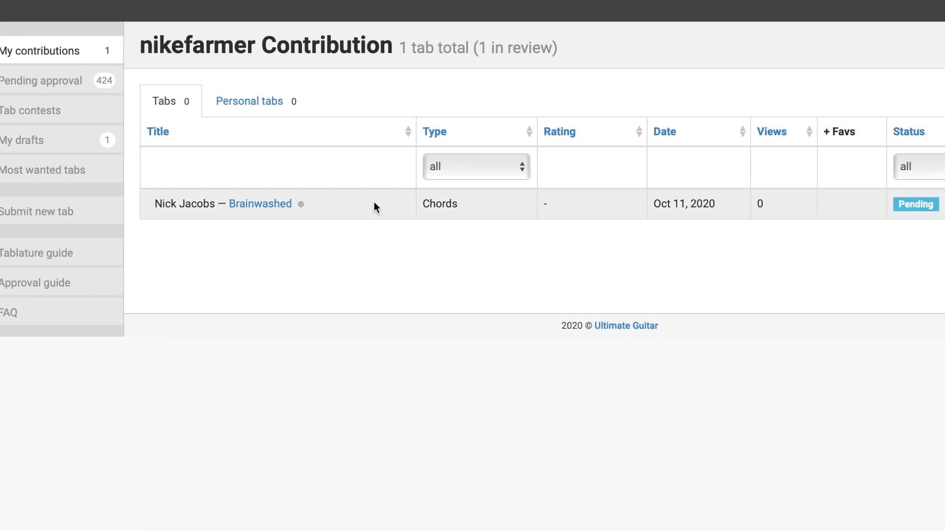
{"action": "left_click", "coordinate": [260, 207]}
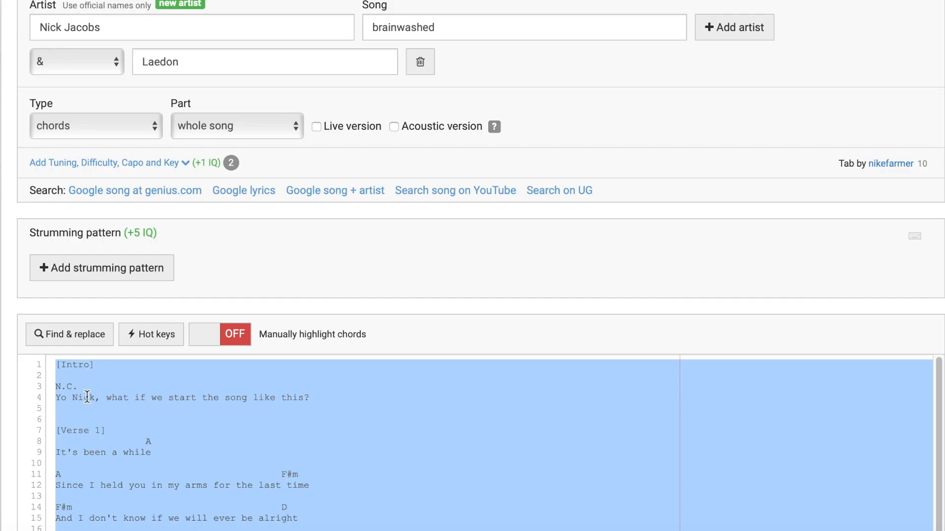
{"action": "scroll", "coordinate": [87, 397], "scroll_direction": "down", "scroll_amount": 2}
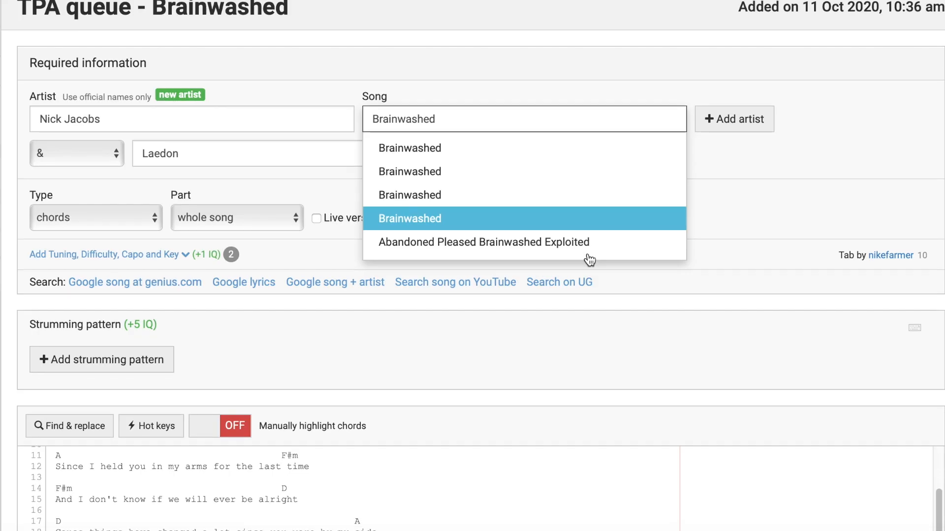
Step: Look over the pending queue entry and open the published "Brainwashed" tab for editing from the own tabs list
{"action": "left_click", "coordinate": [795, 167]}
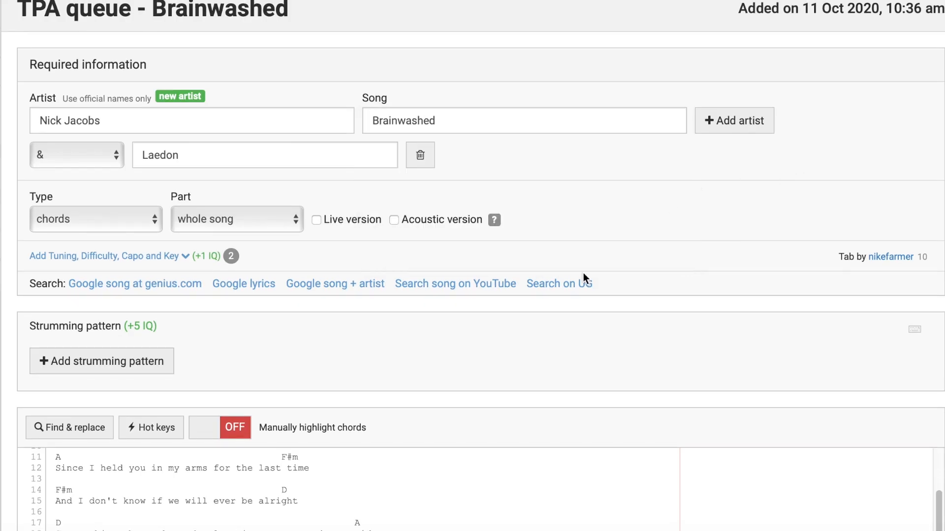
{"action": "scroll", "coordinate": [380, 378], "scroll_direction": "down", "scroll_amount": 15}
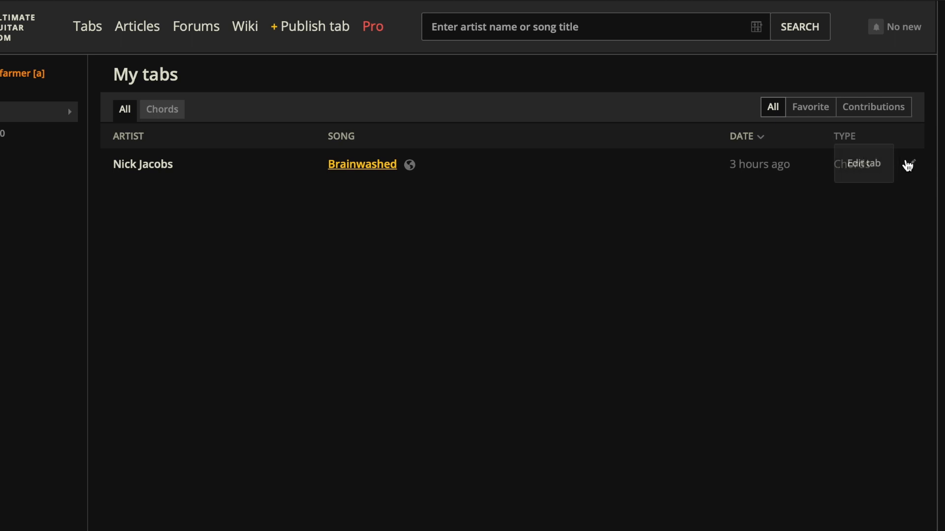
{"action": "left_click", "coordinate": [912, 168]}
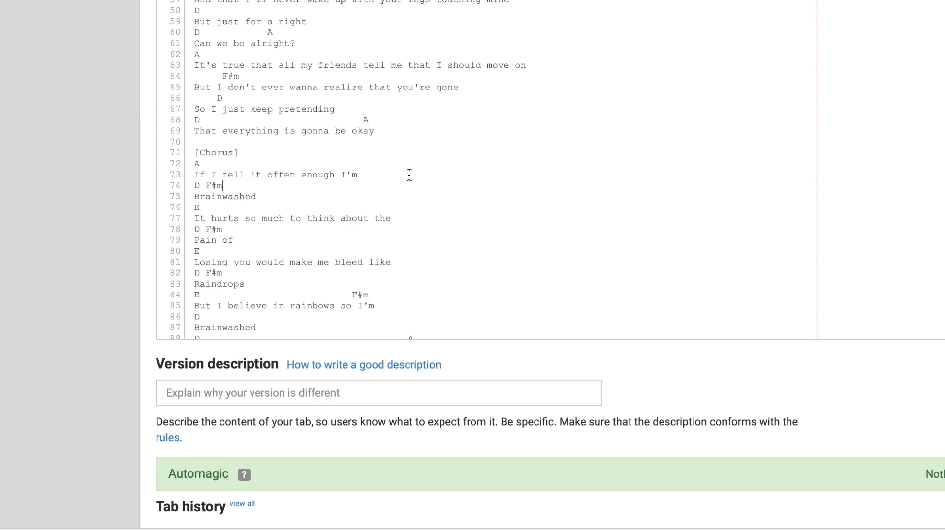
Step: Insert blank lines around the "D F#m" chord line above "Brainwashed" in the second chorus, and remove them again
{"action": "key", "text": "Return"}
{"action": "key", "text": "Return"}
{"action": "key", "text": "BackSpace"}
{"action": "left_click", "coordinate": [364, 195]}
{"action": "key", "text": "Return"}
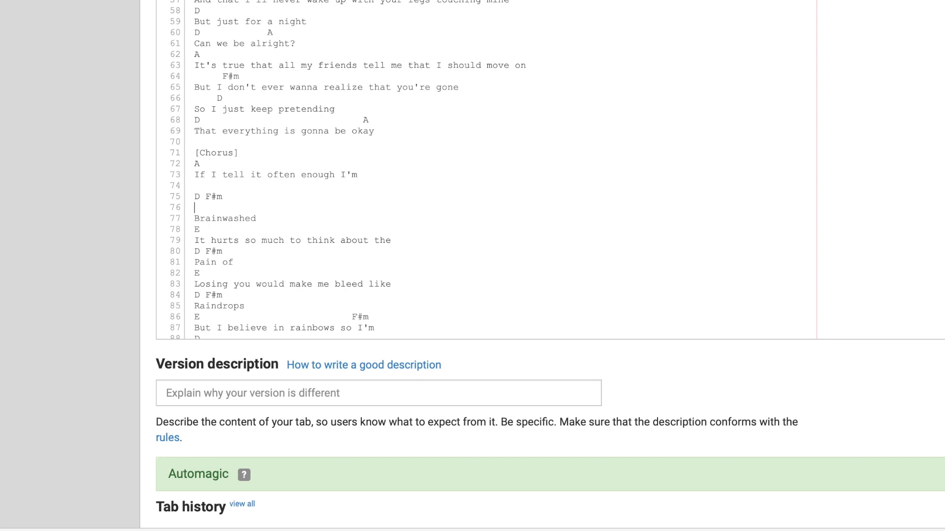
{"action": "left_click", "coordinate": [301, 205]}
{"action": "key", "text": "BackSpace"}
{"action": "left_click", "coordinate": [270, 185]}
{"action": "key", "text": "BackSpace"}
Step: Enter "Mute" in the chord line above "Since I held you in my arms" in Verse 1, and delete it again
{"action": "scroll", "coordinate": [431, 200], "scroll_direction": "up", "scroll_amount": 4}
{"action": "scroll", "coordinate": [428, 197], "scroll_direction": "up", "scroll_amount": 10}
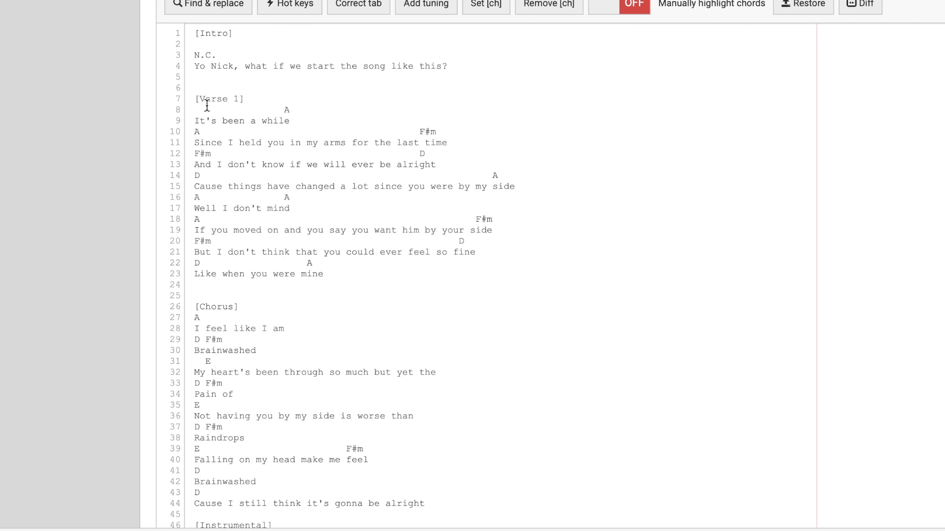
{"action": "left_click", "coordinate": [249, 132]}
{"action": "type", "text": "Mute"}
{"action": "key", "text": "BackSpace"}
{"action": "key", "text": "BackSpace"}
{"action": "key", "text": "BackSpace"}
{"action": "key", "text": "BackSpace"}
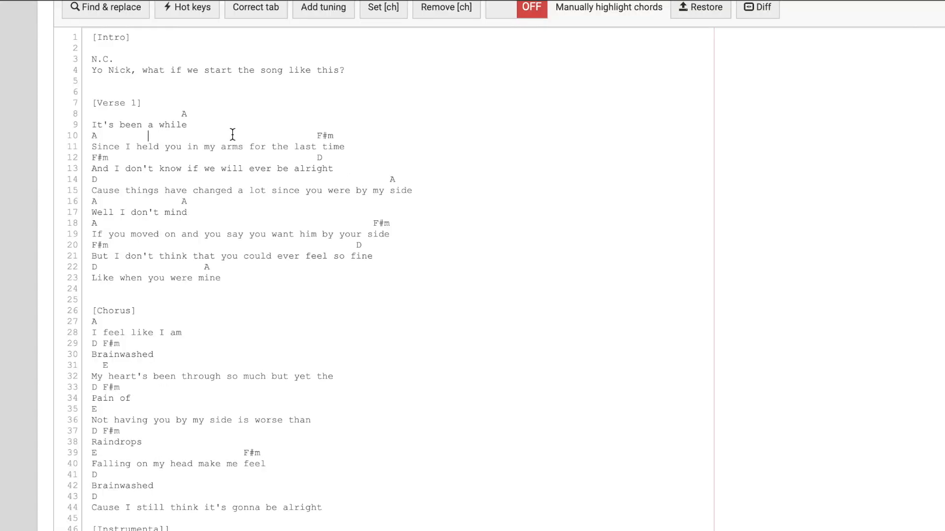
Step: Read through the tab text and the moderator comments below it, and return to the list of own contributions
{"action": "scroll", "coordinate": [228, 138], "scroll_direction": "down", "scroll_amount": 1}
{"action": "left_click", "coordinate": [201, 152]}
{"action": "scroll", "coordinate": [201, 153], "scroll_direction": "down", "scroll_amount": 1}
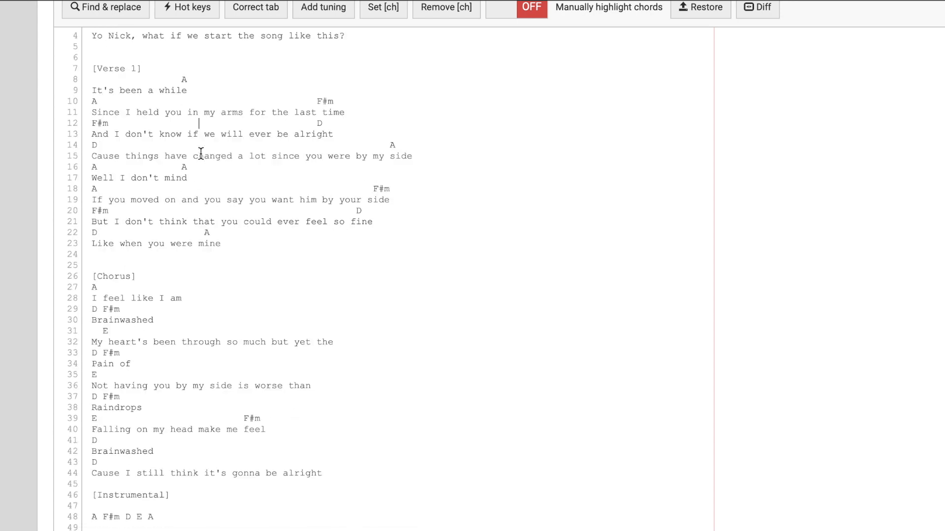
{"action": "scroll", "coordinate": [190, 149], "scroll_direction": "down", "scroll_amount": 1}
{"action": "left_click", "coordinate": [414, 138]}
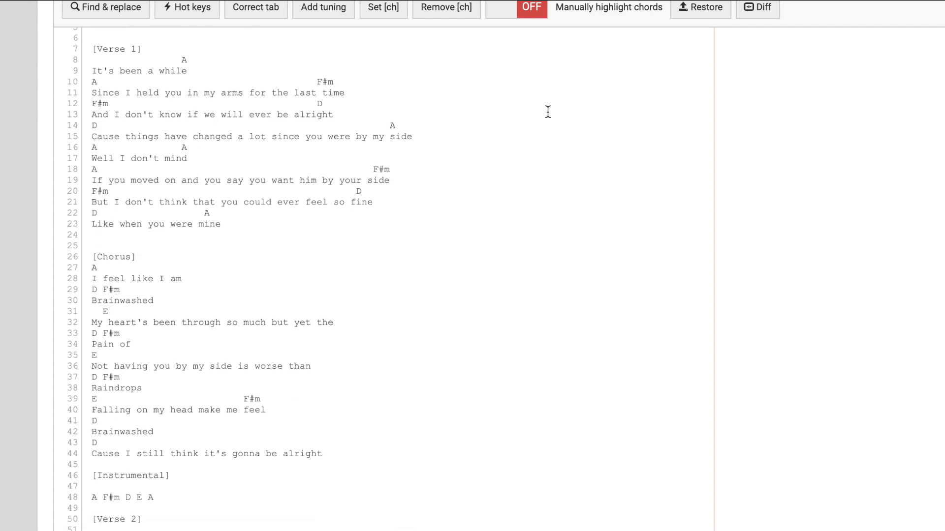
{"action": "scroll", "coordinate": [546, 344], "scroll_direction": "down", "scroll_amount": 3}
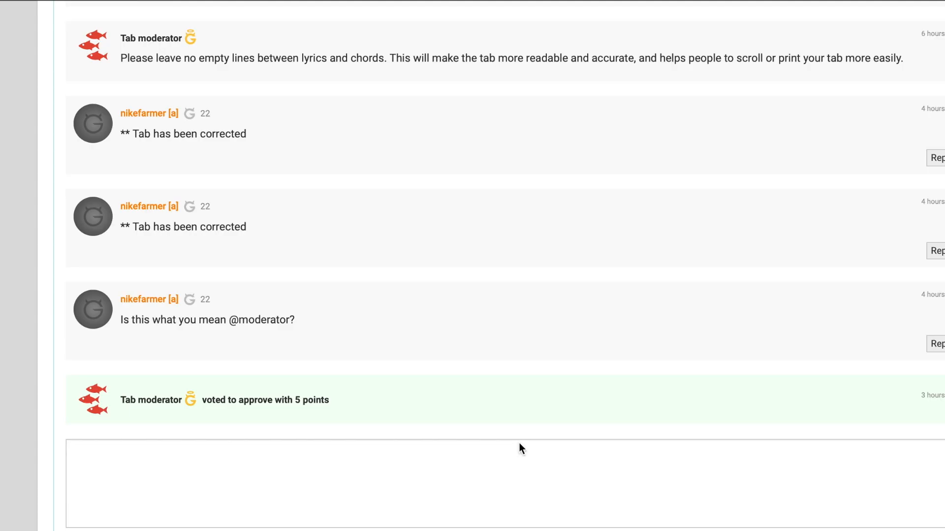
{"action": "scroll", "coordinate": [531, 435], "scroll_direction": "down", "scroll_amount": 3}
{"action": "scroll", "coordinate": [472, 428], "scroll_direction": "up", "scroll_amount": 1}
{"action": "scroll", "coordinate": [137, 451], "scroll_direction": "up", "scroll_amount": 20}
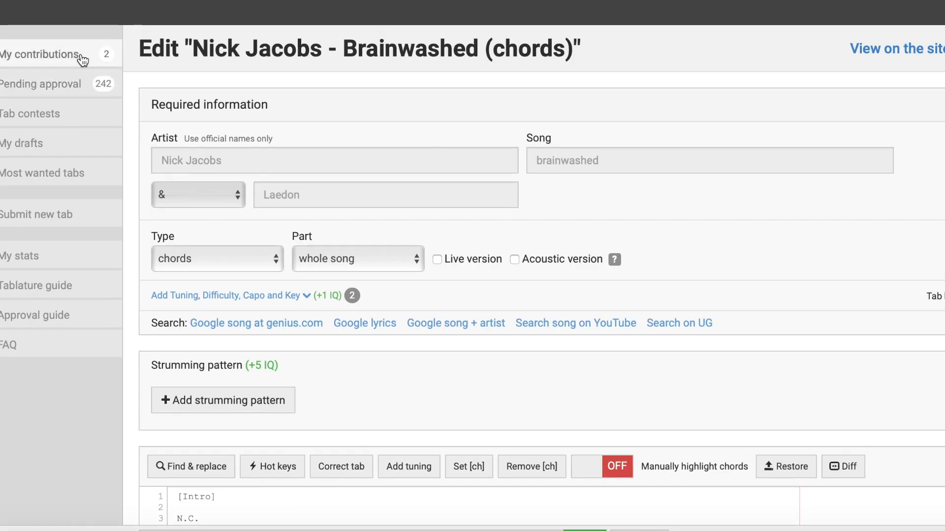
{"action": "left_click", "coordinate": [81, 55]}
{"action": "scroll", "coordinate": [542, 106], "scroll_direction": "down", "scroll_amount": 1}
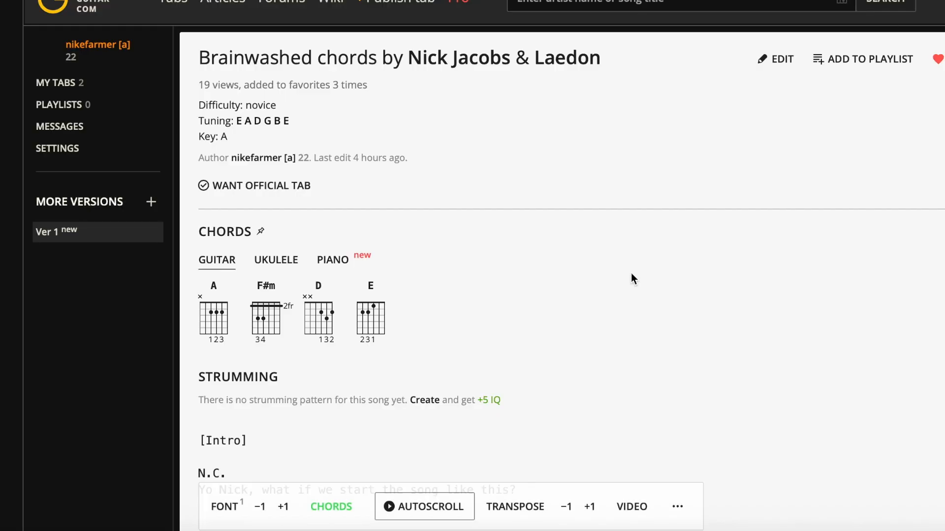
Step: View the ukulele chord diagrams on the published "Brainwashed" page and switch back to the guitar diagrams
{"action": "mouse_move", "coordinate": [274, 308]}
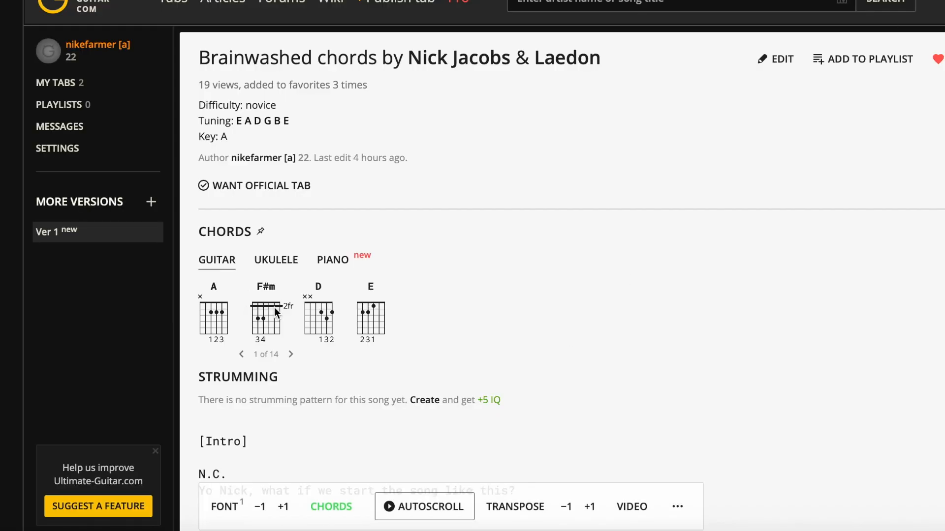
{"action": "left_click", "coordinate": [276, 260]}
{"action": "left_click", "coordinate": [216, 260]}
Step: Transpose the published chords down two semitones, check the piano diagrams and switch back to guitar
{"action": "scroll", "coordinate": [325, 298], "scroll_direction": "down", "scroll_amount": 4}
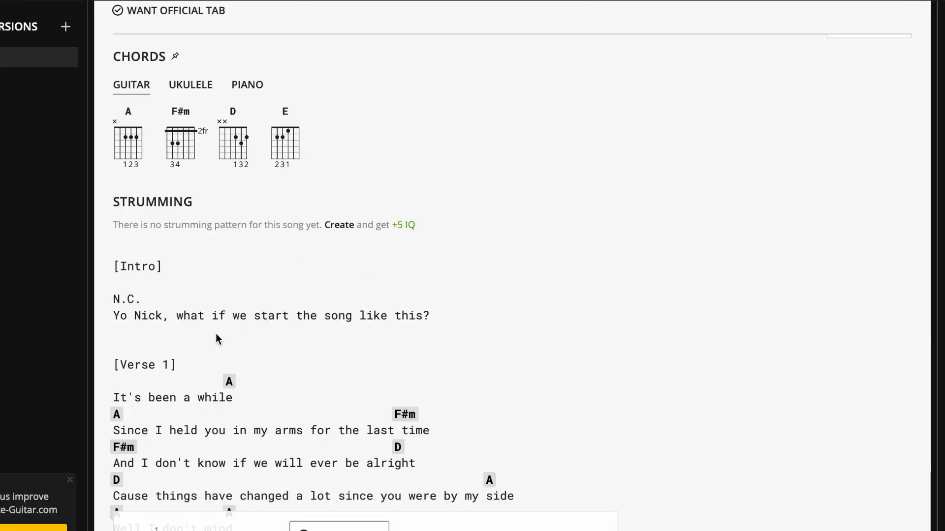
{"action": "scroll", "coordinate": [296, 333], "scroll_direction": "down", "scroll_amount": 1}
{"action": "left_click", "coordinate": [492, 526]}
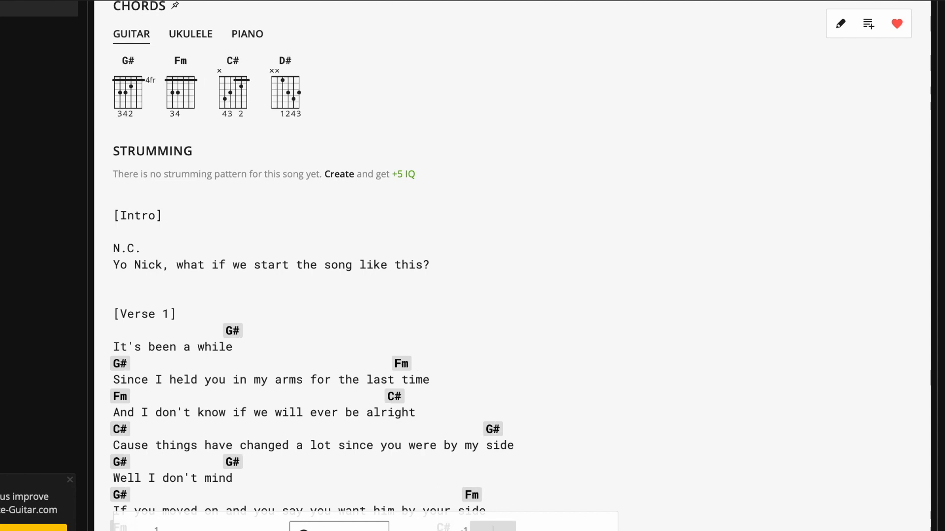
{"action": "left_click", "coordinate": [493, 526]}
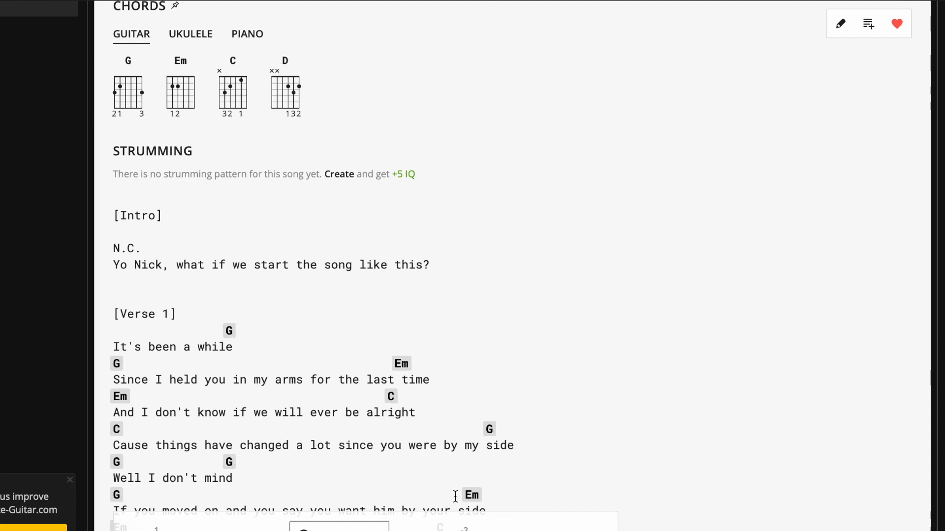
{"action": "left_click", "coordinate": [244, 34]}
{"action": "left_click", "coordinate": [127, 32]}
Step: Read through the transposed tab from Verse 1 past the outro to the rating and display controls
{"action": "scroll", "coordinate": [295, 279], "scroll_direction": "down", "scroll_amount": 7}
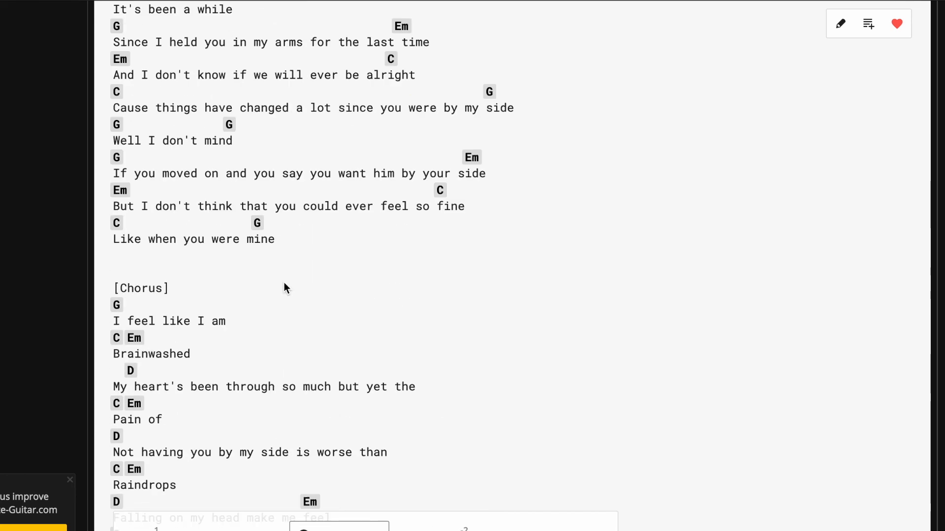
{"action": "scroll", "coordinate": [266, 286], "scroll_direction": "down", "scroll_amount": 5}
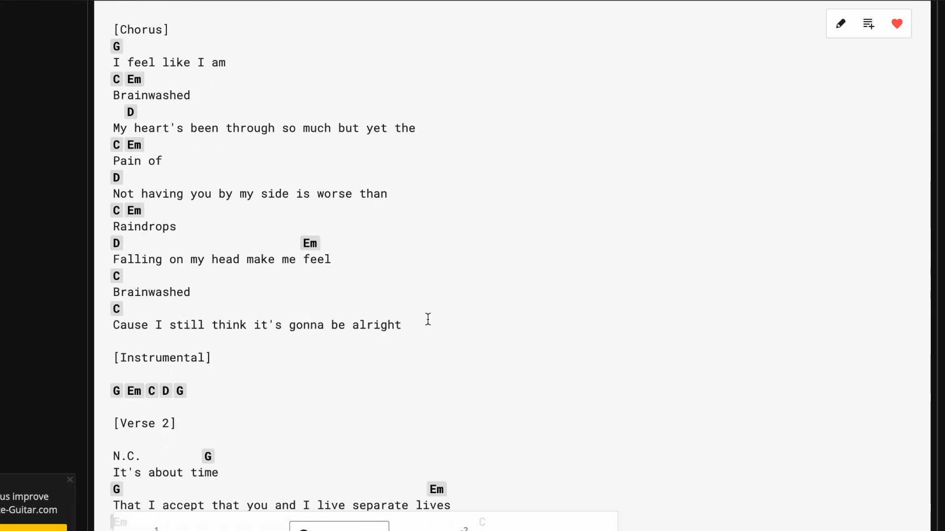
{"action": "scroll", "coordinate": [433, 295], "scroll_direction": "down", "scroll_amount": 4}
{"action": "mouse_move", "coordinate": [211, 269]}
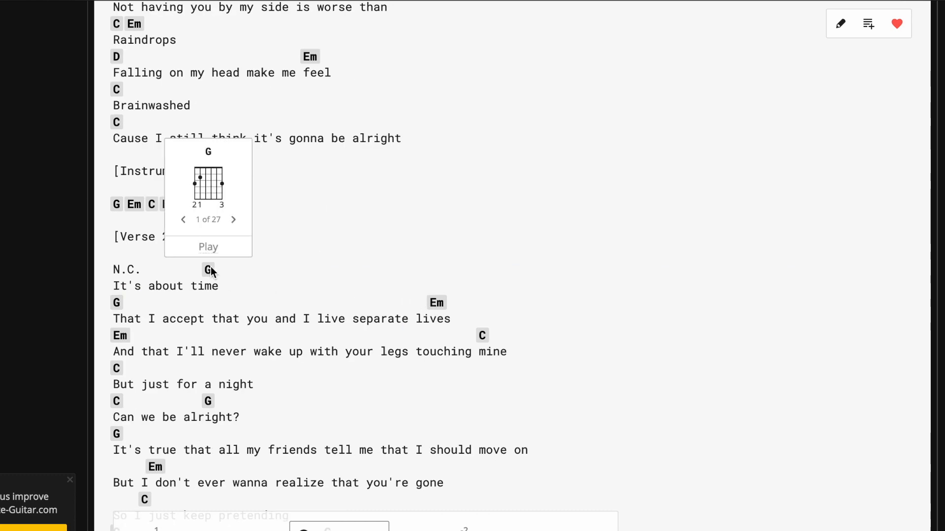
{"action": "left_click_drag", "start_coordinate": [141, 270], "coordinate": [111, 270]}
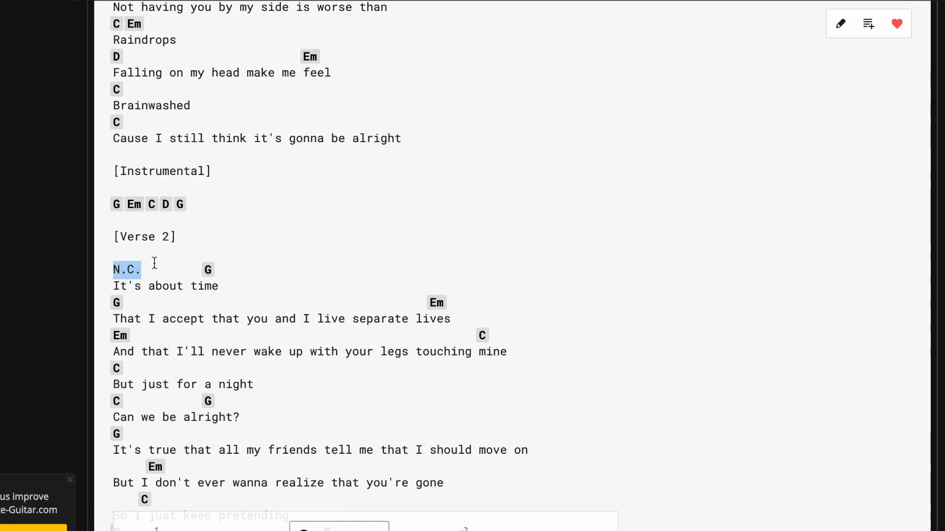
{"action": "left_click", "coordinate": [154, 264]}
{"action": "scroll", "coordinate": [154, 264], "scroll_direction": "down", "scroll_amount": 4}
{"action": "scroll", "coordinate": [170, 267], "scroll_direction": "down", "scroll_amount": 14}
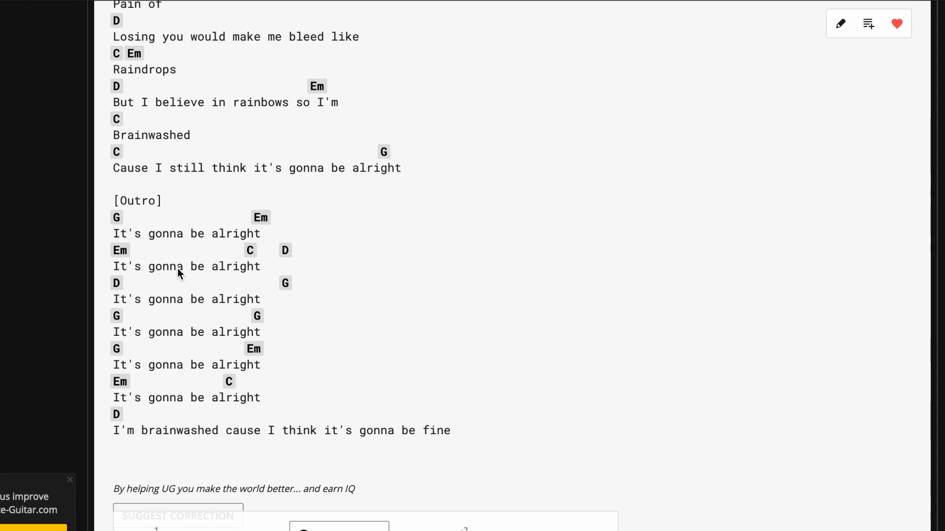
{"action": "left_click_drag", "start_coordinate": [459, 200], "coordinate": [464, 182]}
{"action": "left_click", "coordinate": [463, 183]}
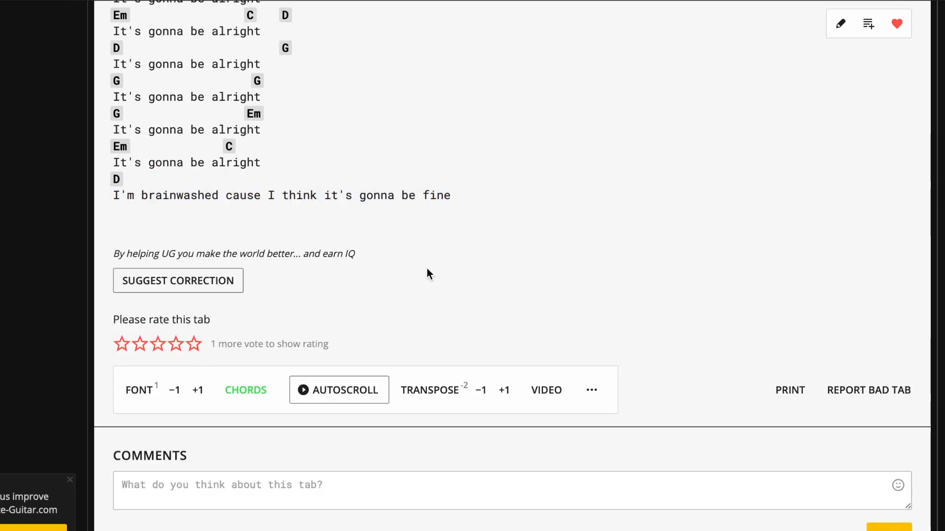
{"action": "triple_click", "coordinate": [295, 341]}
{"action": "left_click", "coordinate": [361, 336]}
{"action": "left_click_drag", "start_coordinate": [377, 345], "coordinate": [367, 324]}
{"action": "left_click", "coordinate": [370, 326]}
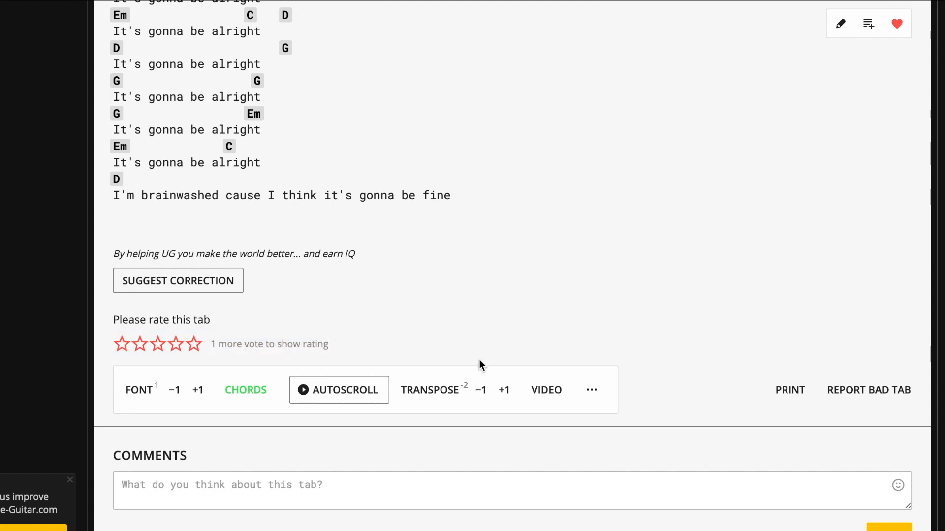
Step: Increase the tab's font size by one step and start autoscroll
{"action": "left_click", "coordinate": [208, 388]}
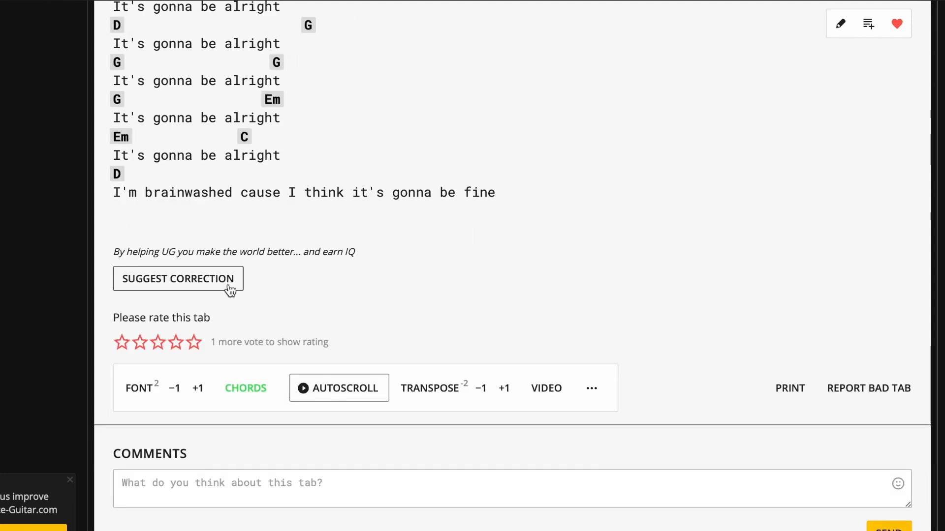
{"action": "left_click", "coordinate": [359, 394]}
{"action": "scroll", "coordinate": [393, 432], "scroll_direction": "up", "scroll_amount": 5}
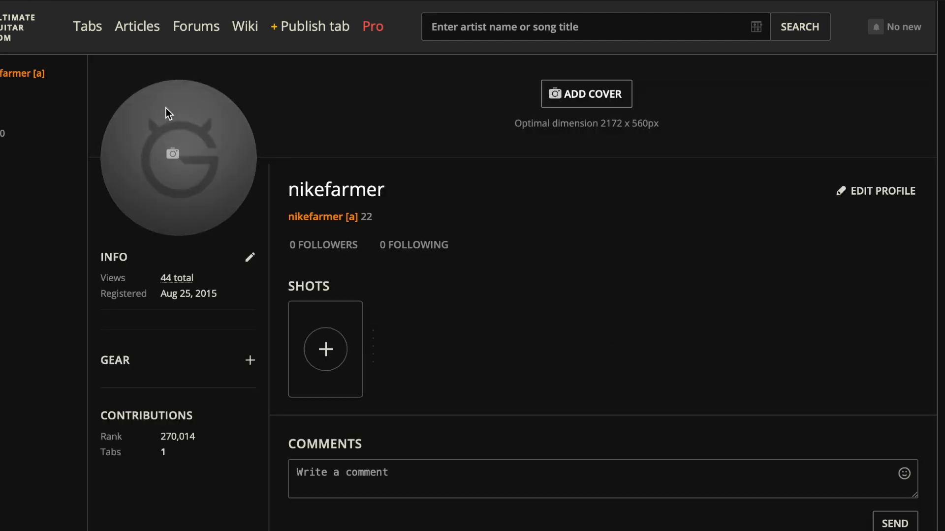
Step: Check the account's notifications, and open the pending "Brainwashed" entry from the own contributions to look it over
{"action": "left_click", "coordinate": [914, 26]}
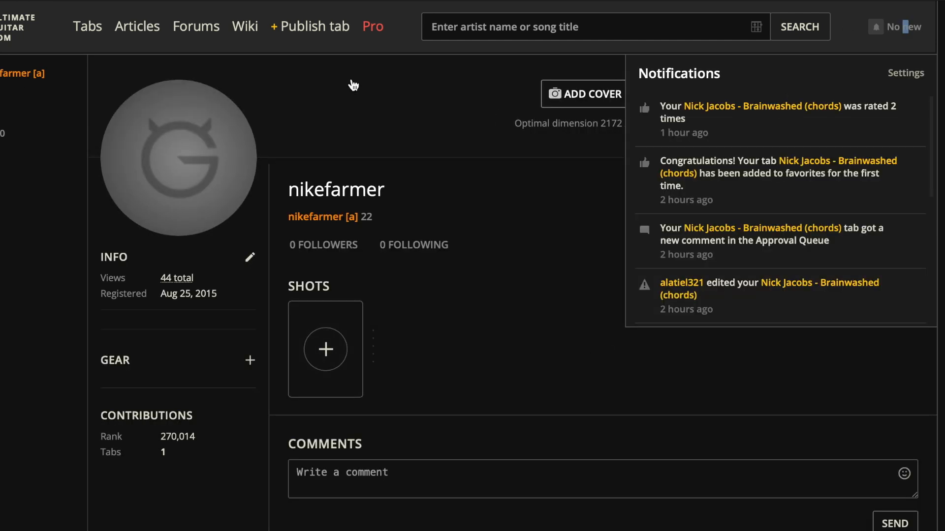
{"action": "left_click", "coordinate": [909, 161]}
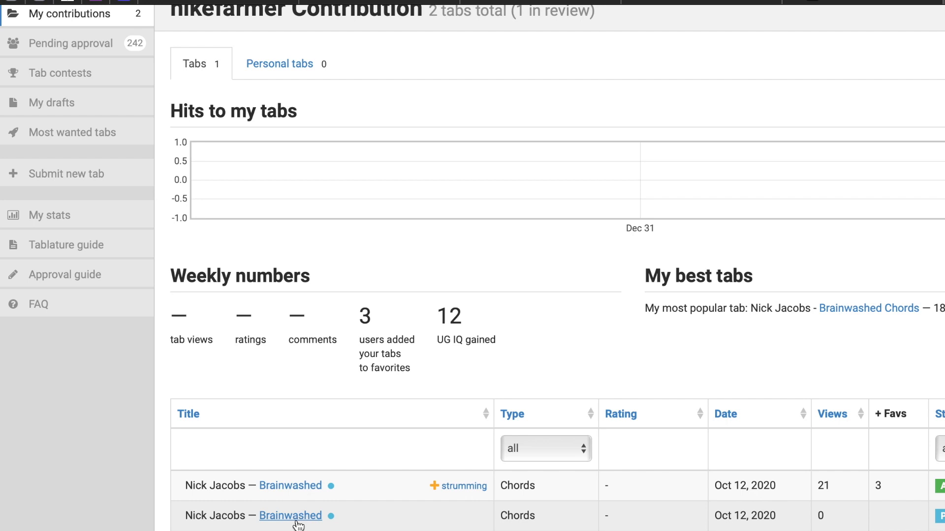
{"action": "left_click", "coordinate": [298, 517]}
{"action": "scroll", "coordinate": [434, 388], "scroll_direction": "down", "scroll_amount": 1}
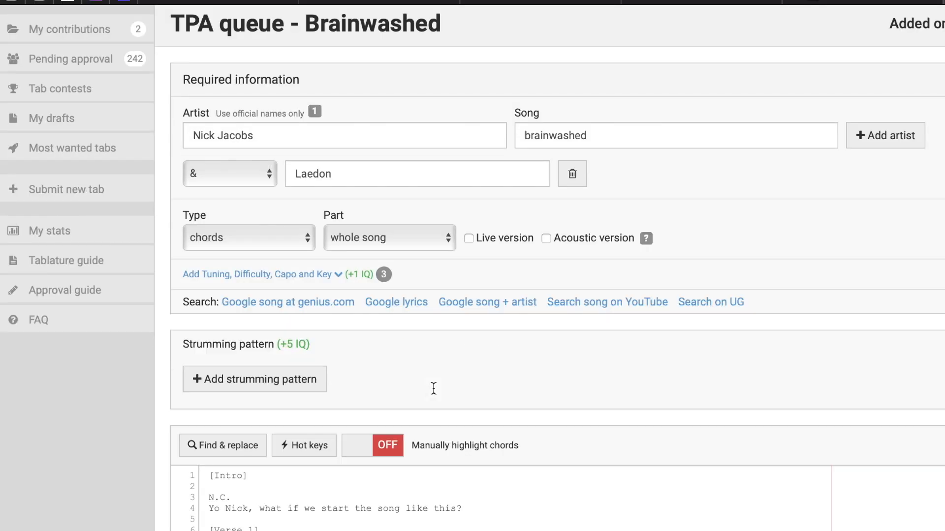
{"action": "scroll", "coordinate": [433, 392], "scroll_direction": "down", "scroll_amount": 4}
{"action": "scroll", "coordinate": [432, 392], "scroll_direction": "up", "scroll_amount": 5}
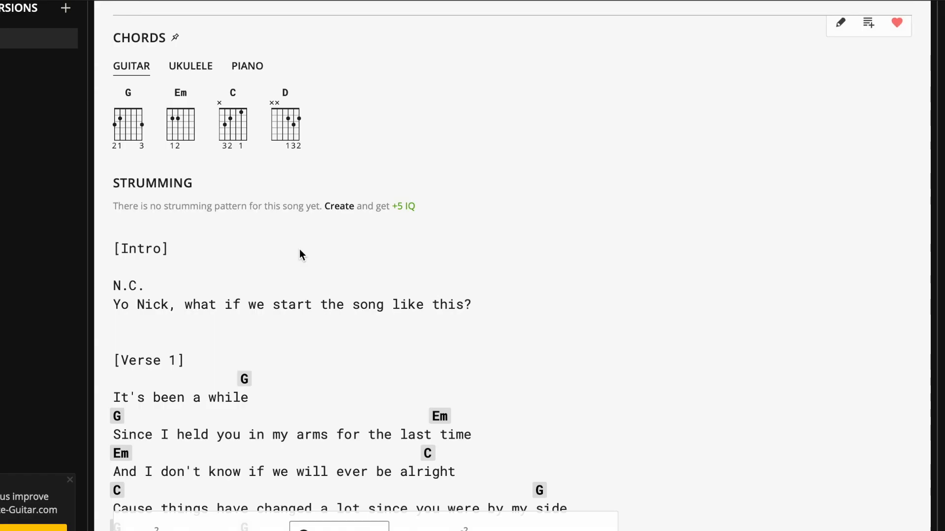
Step: Review the published tab from the intro and verses down to the rating and comments sections
{"action": "scroll", "coordinate": [295, 266], "scroll_direction": "down", "scroll_amount": 1}
{"action": "scroll", "coordinate": [438, 296], "scroll_direction": "down", "scroll_amount": 20}
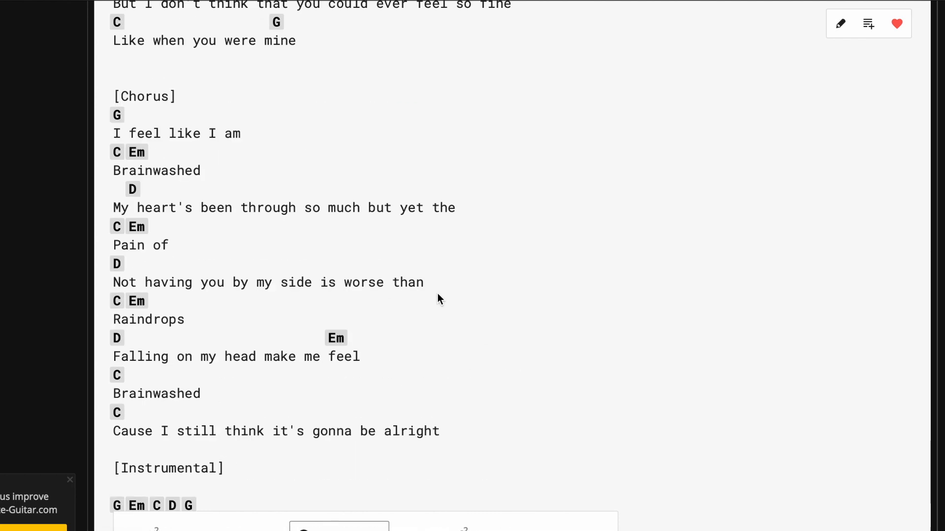
{"action": "scroll", "coordinate": [438, 294], "scroll_direction": "up", "scroll_amount": 3}
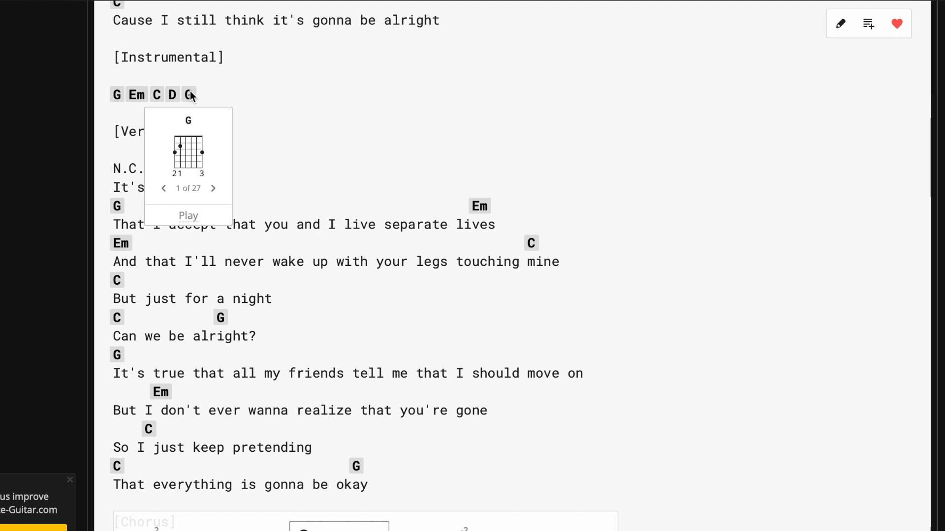
{"action": "scroll", "coordinate": [321, 114], "scroll_direction": "down", "scroll_amount": 15}
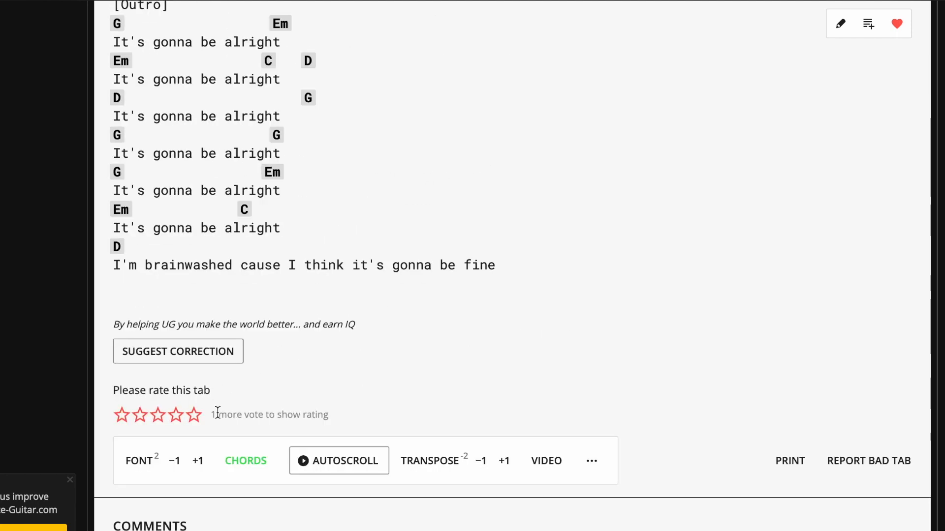
{"action": "scroll", "coordinate": [492, 281], "scroll_direction": "down", "scroll_amount": 3}
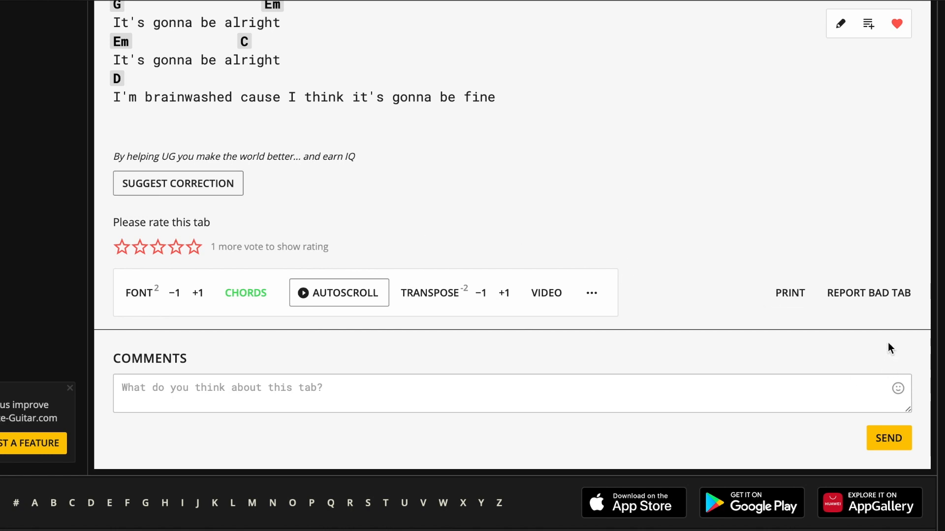
Step: Start adding the published tab to a playlist and create one titled with the artist's name followed by "Official Chords"
{"action": "key", "text": "Home"}
{"action": "left_click", "coordinate": [776, 91]}
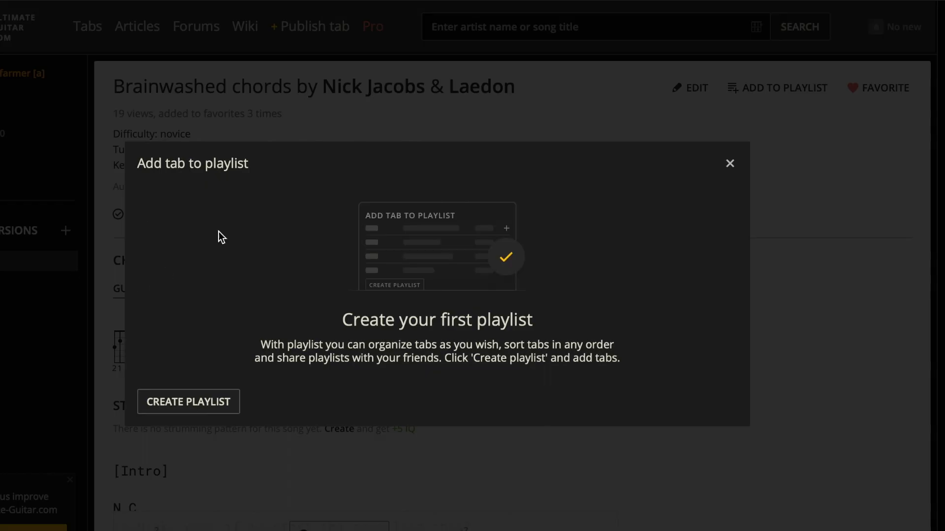
{"action": "left_click", "coordinate": [211, 396]}
{"action": "type", "text": "Nick"}
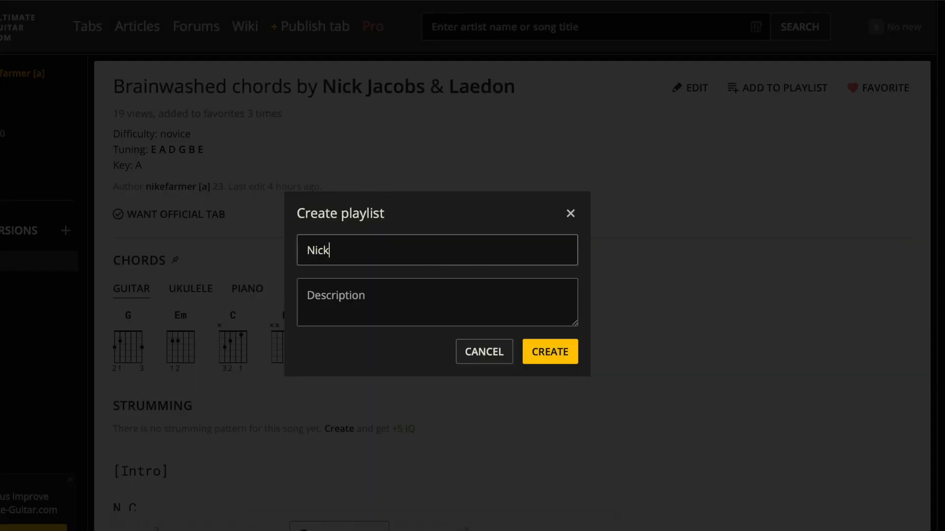
{"action": "type", "text": " Jacobs Official Chords"}
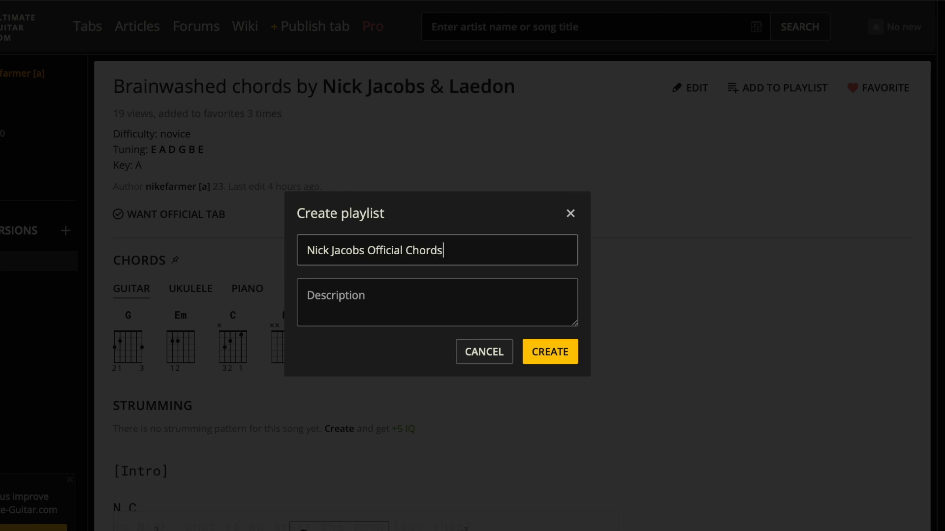
{"action": "key", "text": "Tab"}
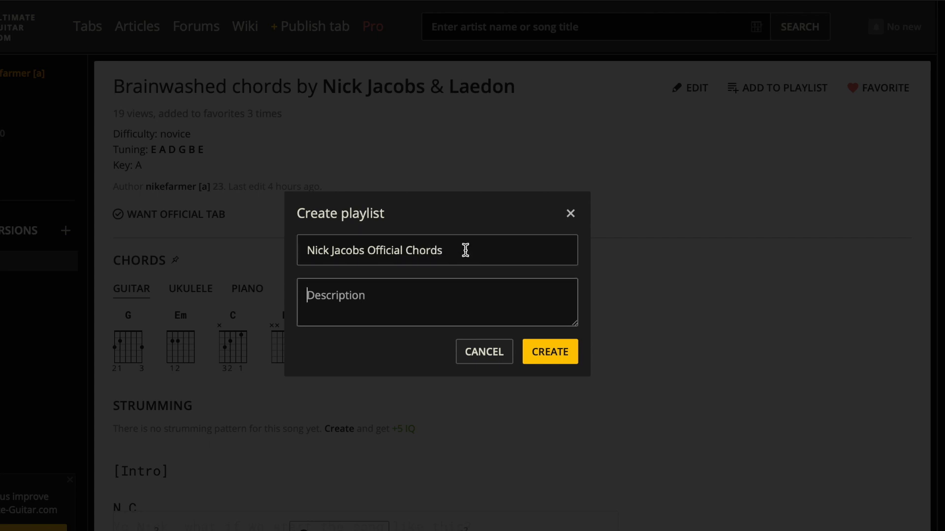
{"action": "left_click", "coordinate": [542, 353]}
{"action": "left_click", "coordinate": [722, 460]}
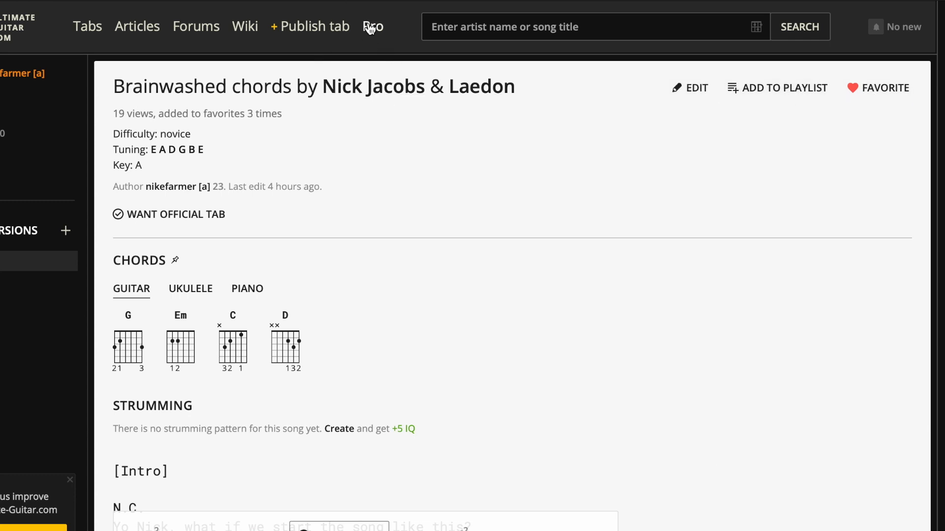
Step: Open the page for publishing a new tab
{"action": "left_click", "coordinate": [325, 30]}
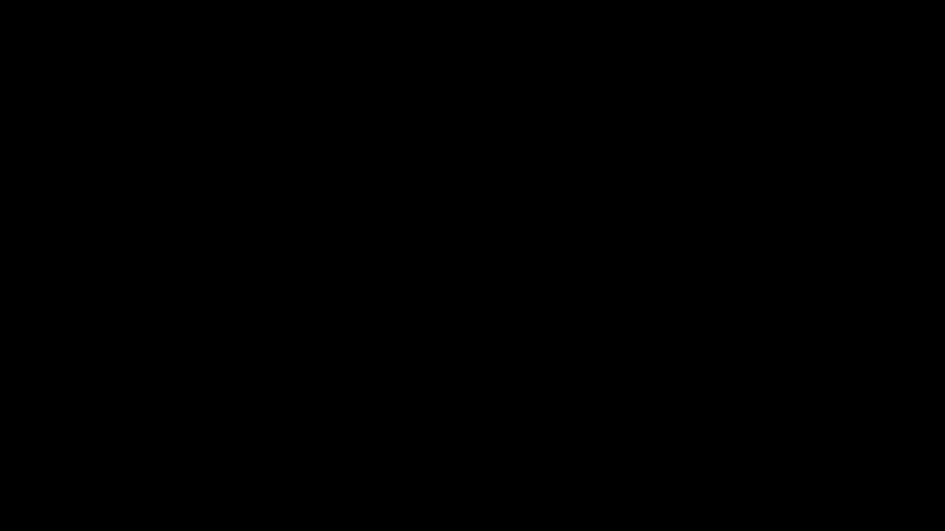